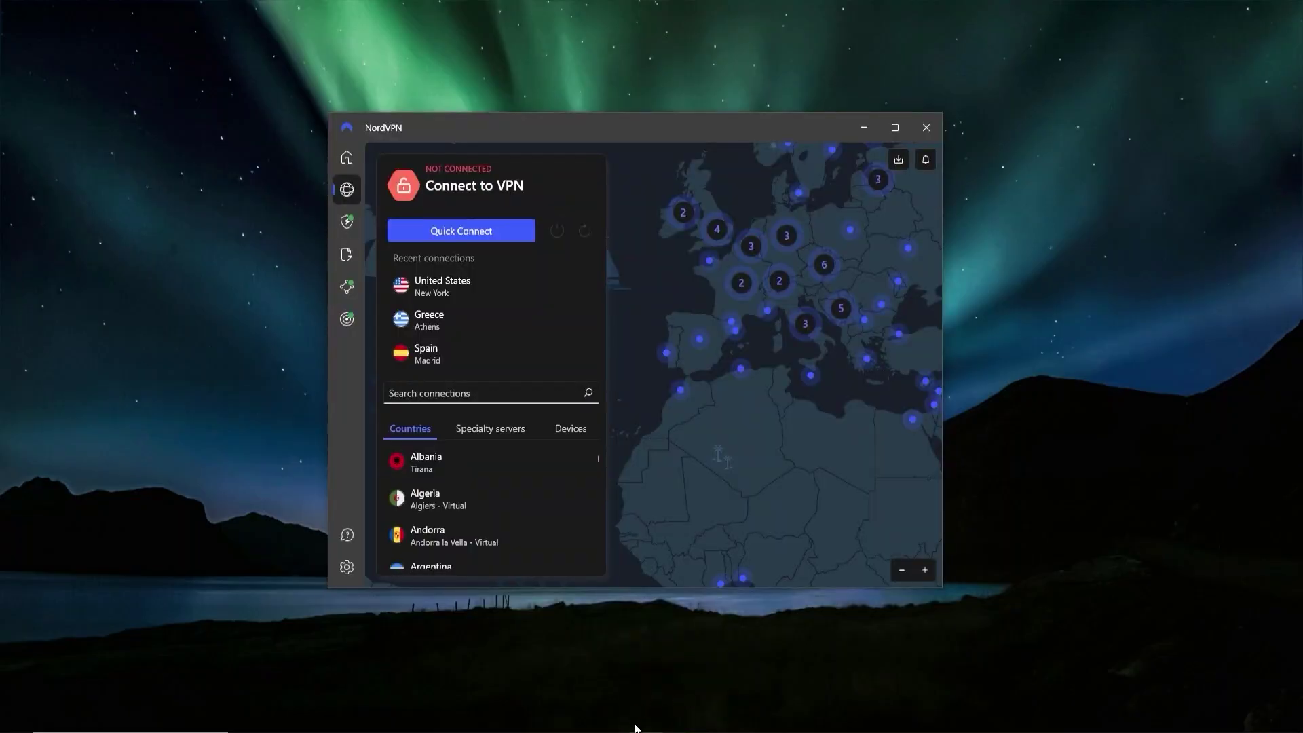
# Step: Pick USA - Dallas from the United States city list in ExpressVPN's locations
pyautogui.moveTo(645, 731)
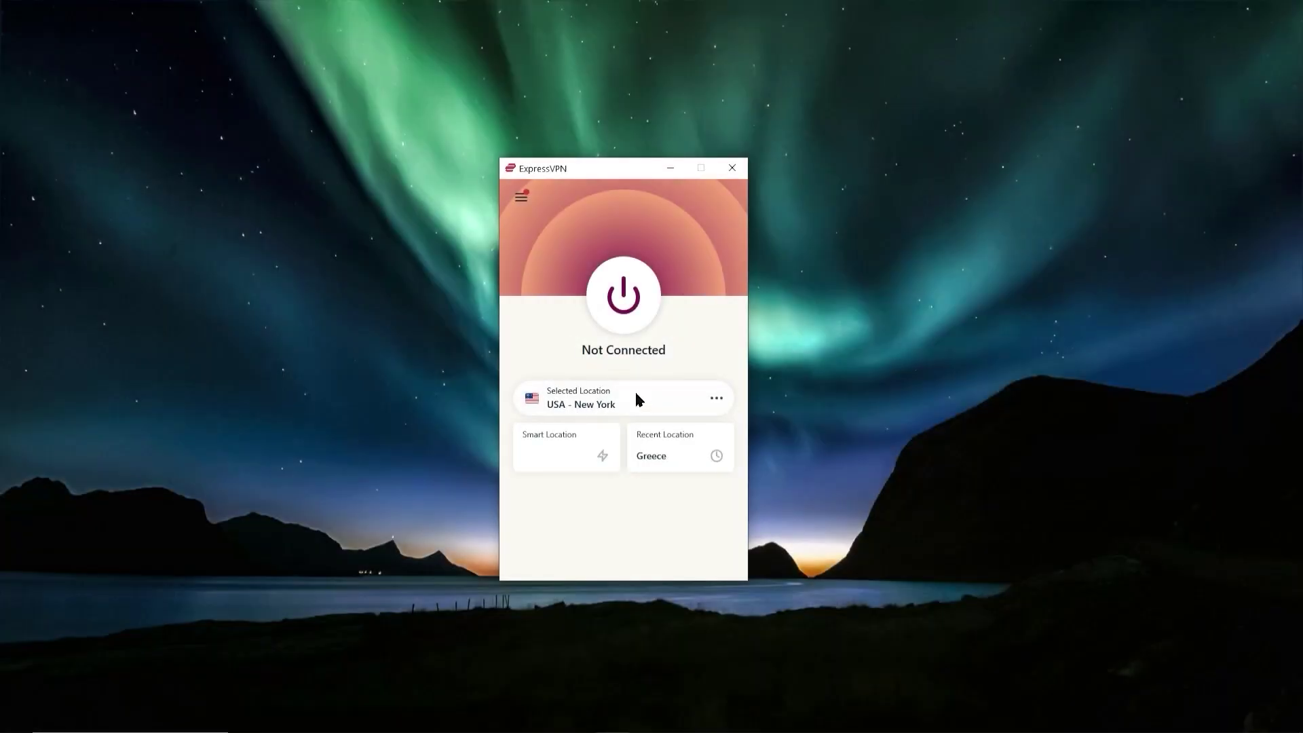
pyautogui.click(593, 398)
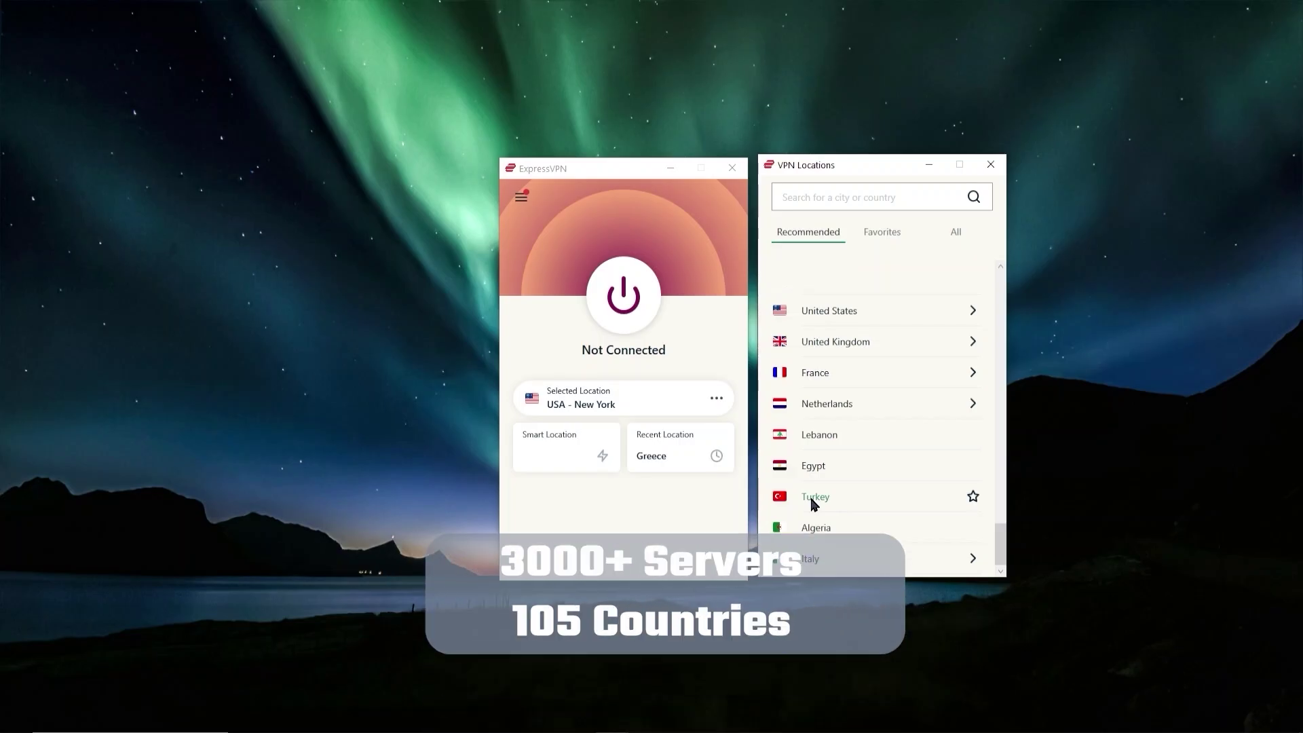
pyautogui.click(975, 313)
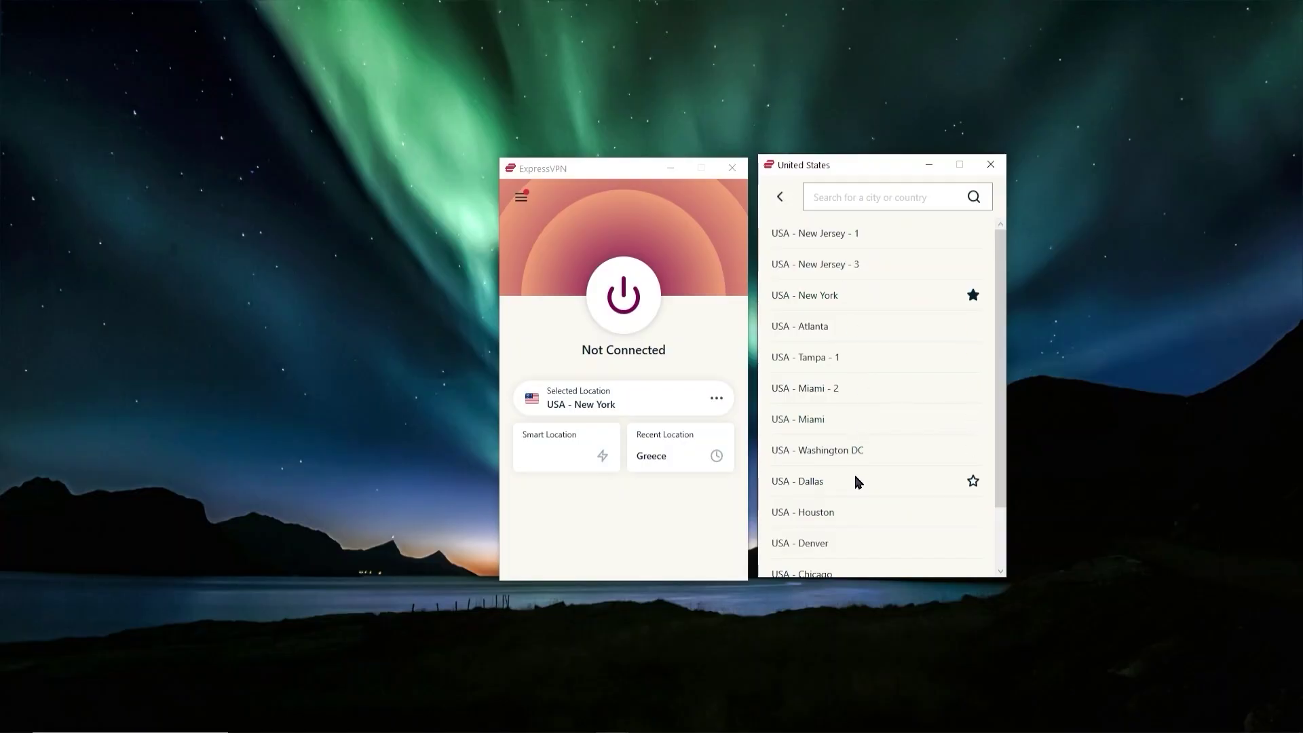
pyautogui.click(824, 485)
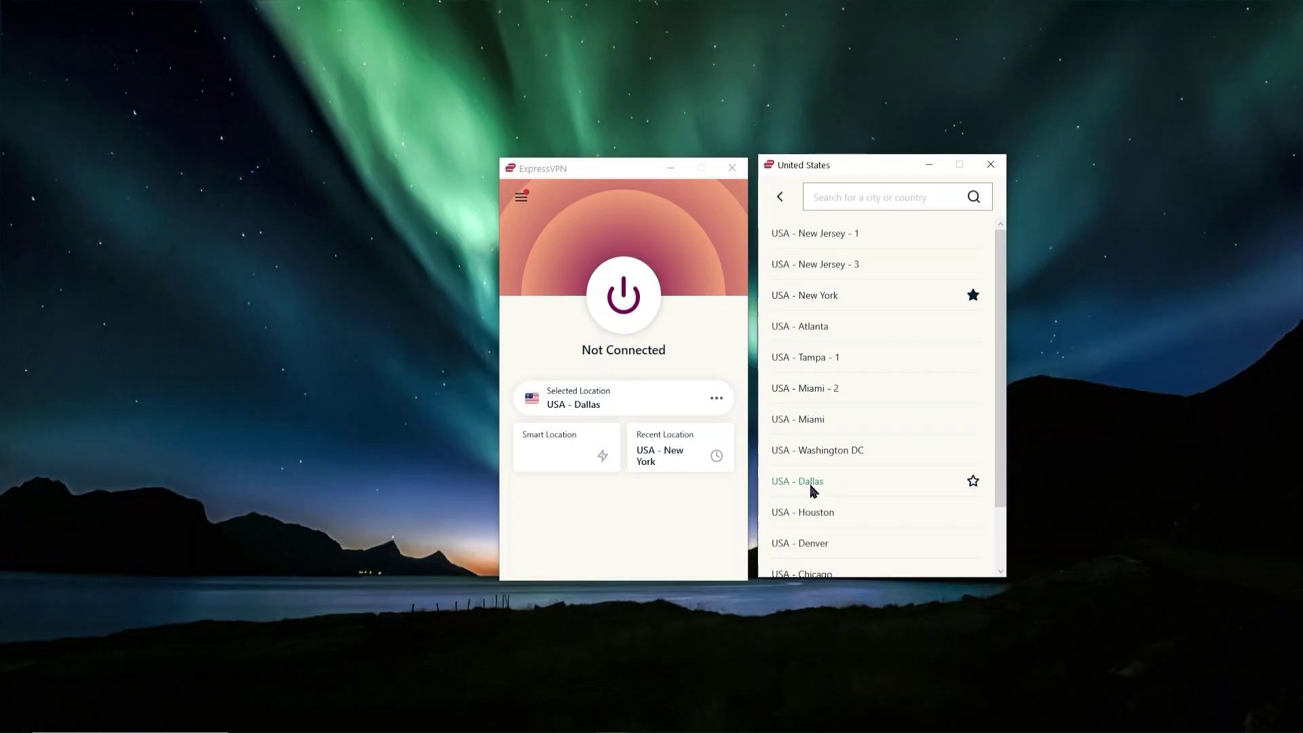
# Step: Close the United States location list and connect ExpressVPN to the USA - Dallas server
pyautogui.click(990, 165)
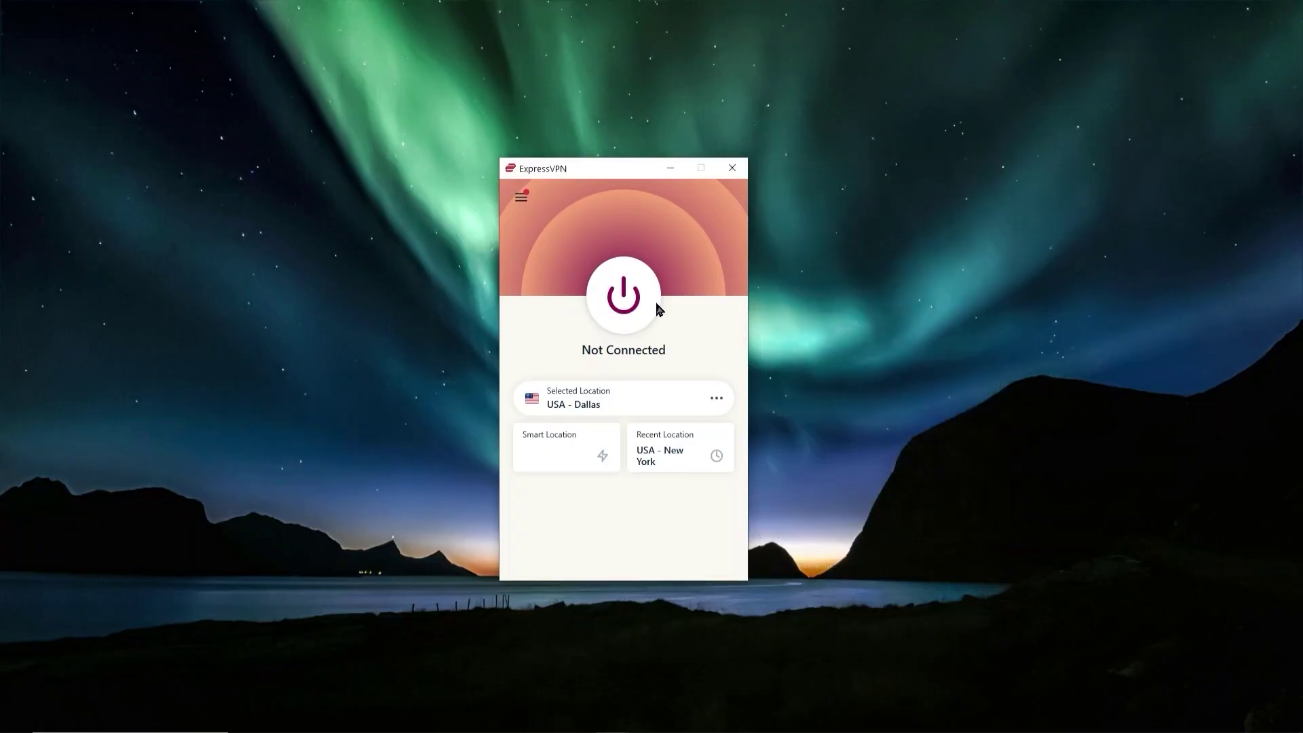
pyautogui.click(632, 308)
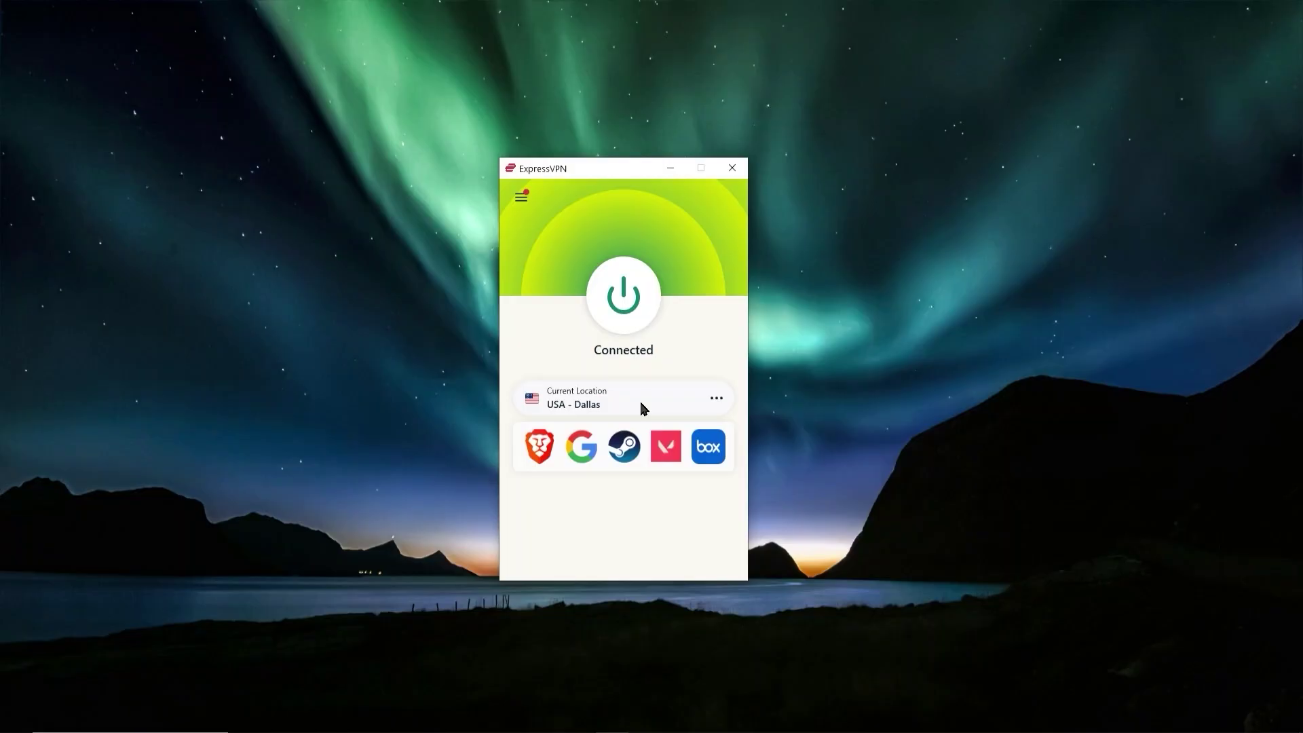
# Step: Bring the Home - Netflix page in Brave to the front
pyautogui.click(513, 730)
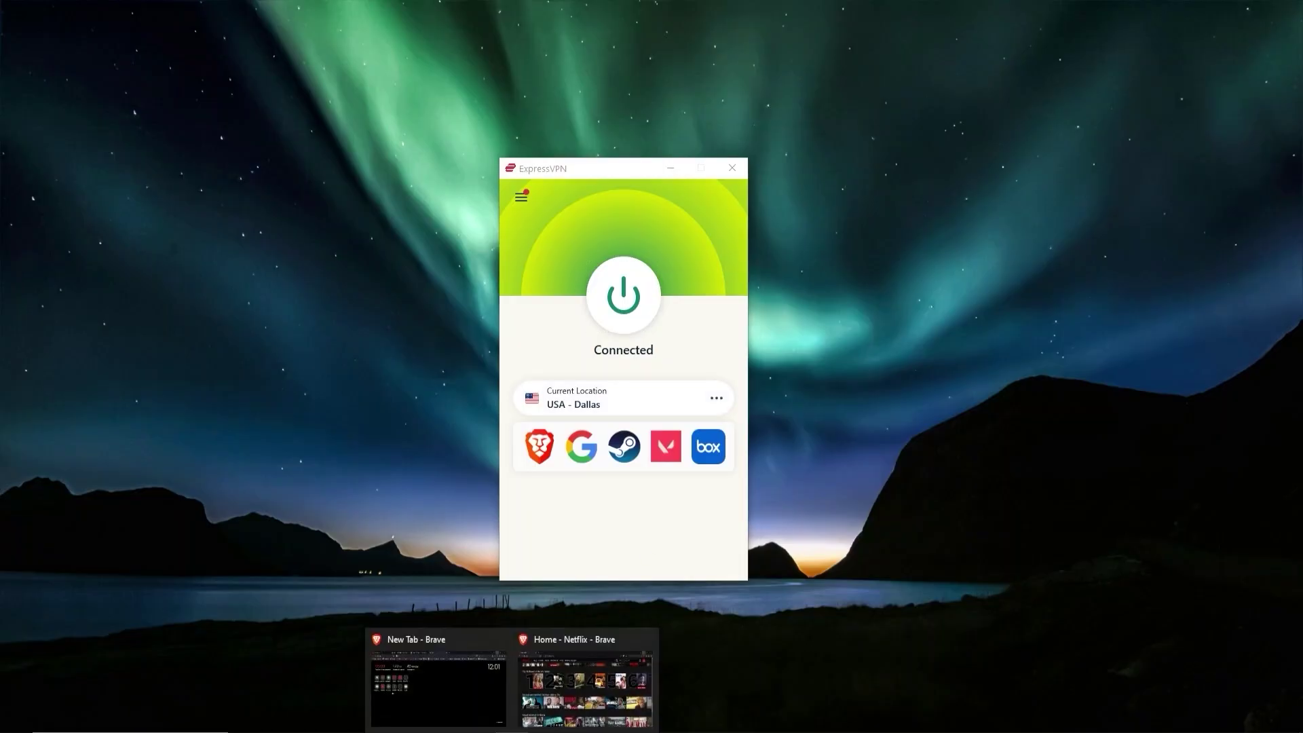
pyautogui.click(561, 706)
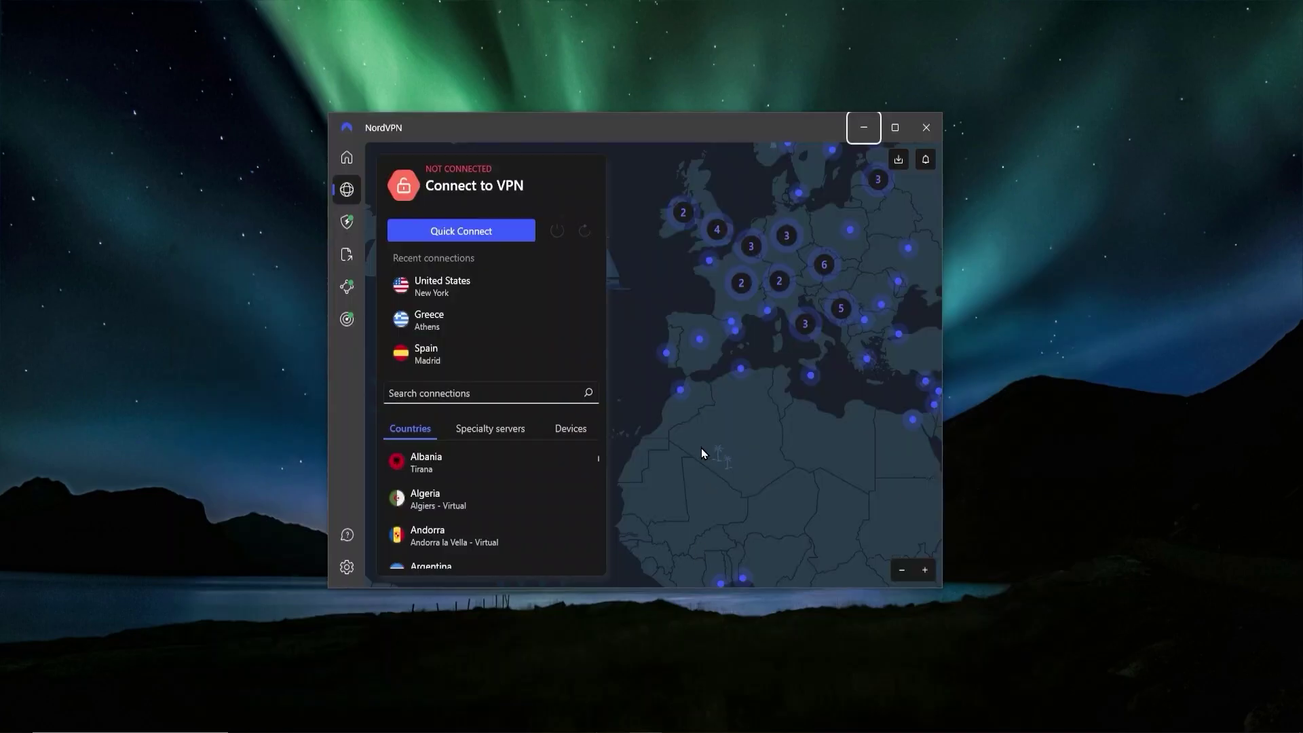
# Step: Pan the NordVPN map around Europe and connect to the Madrid, Spain server
pyautogui.moveTo(697, 438); pyautogui.dragTo(854, 471)
pyautogui.moveTo(644, 351); pyautogui.dragTo(633, 435)
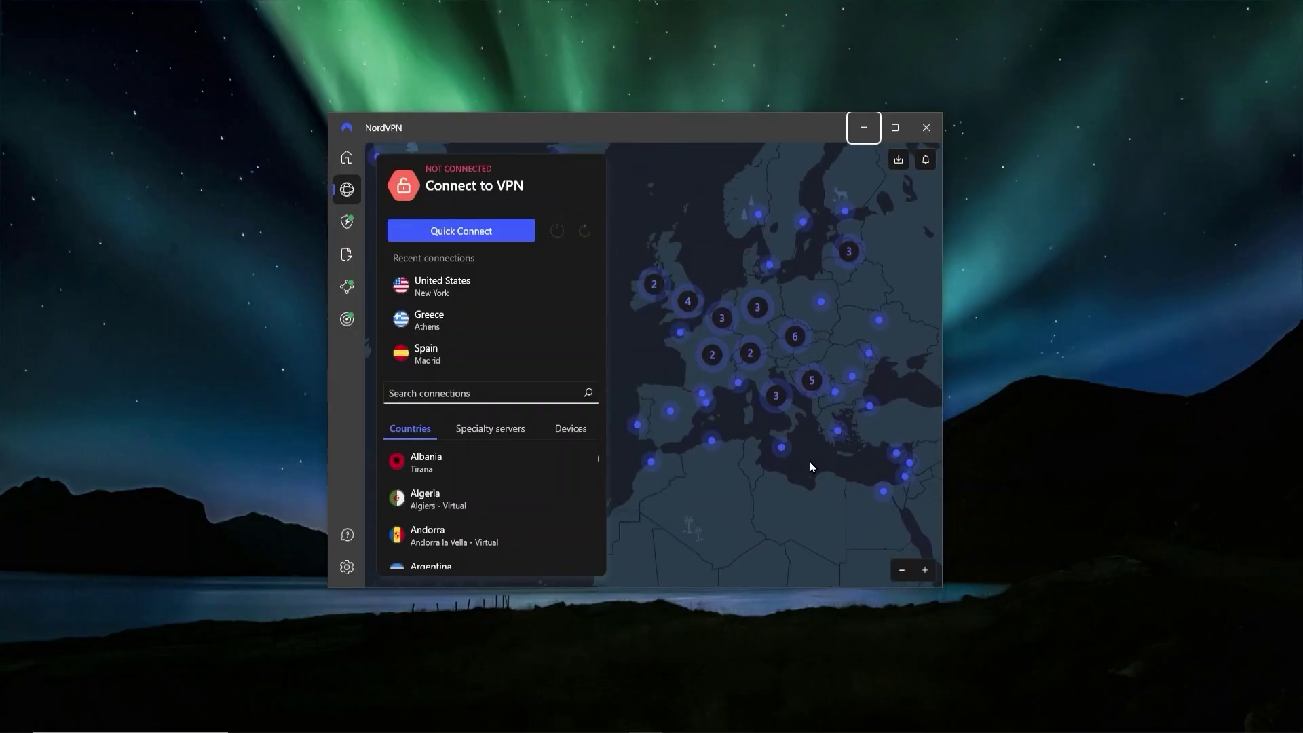
pyautogui.moveTo(678, 418); pyautogui.dragTo(753, 448)
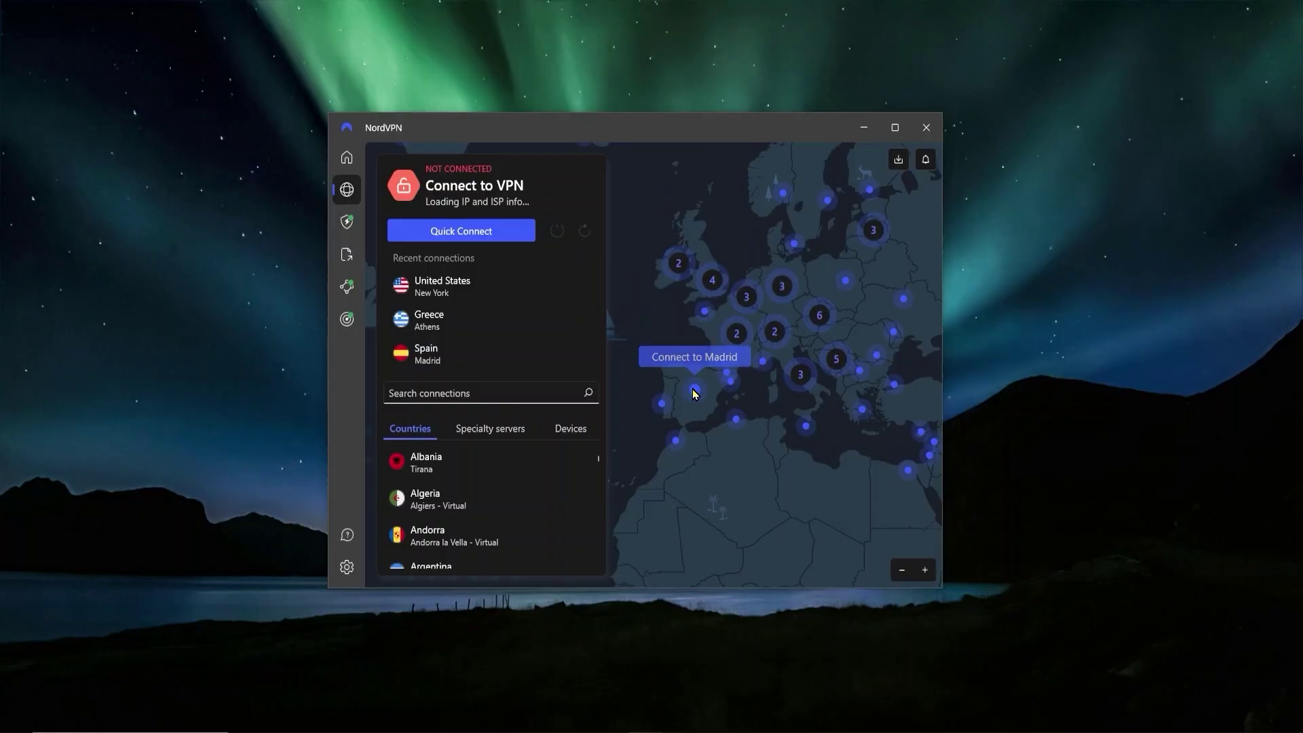
pyautogui.click(694, 390)
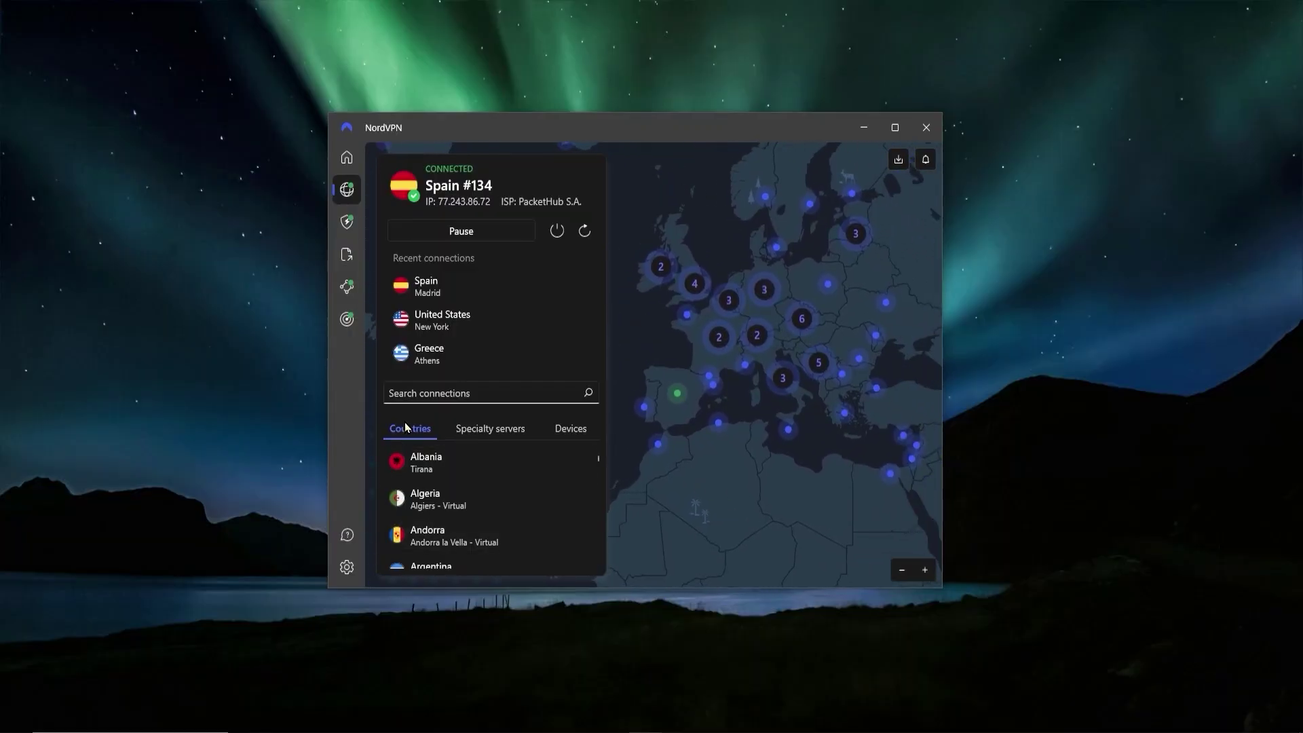
# Step: Select the search connections field and scroll through the NordVPN connections list
pyautogui.click(426, 393)
pyautogui.scroll(-3, 426, 530)
pyautogui.scroll(1, 426, 529)
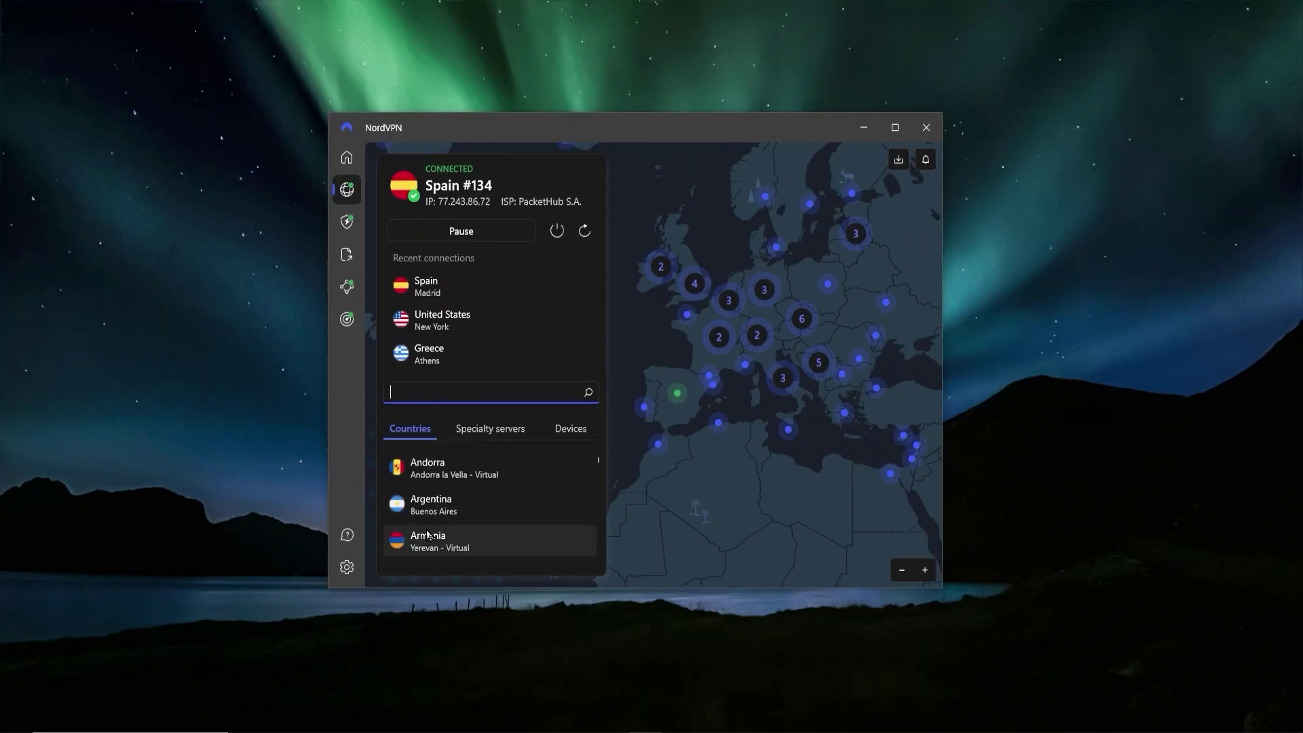
pyautogui.scroll(2, 427, 535)
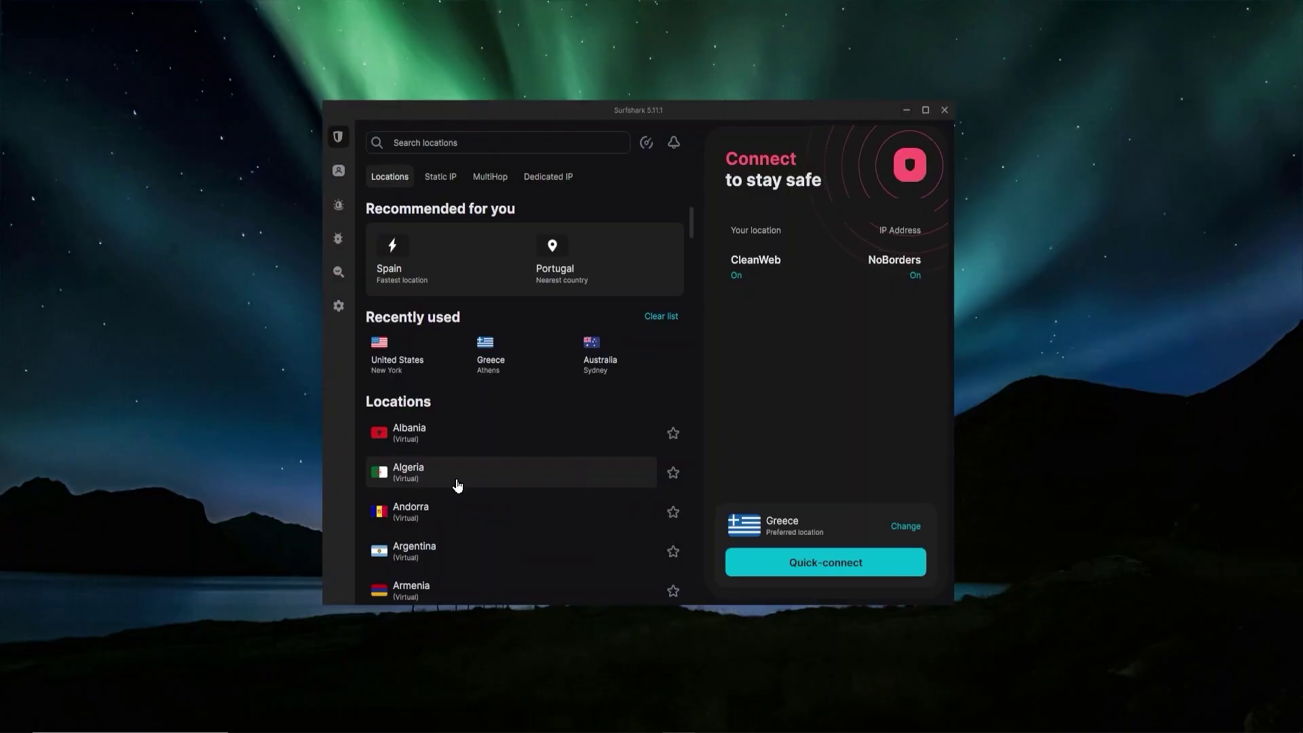
# Step: Scroll the Surfshark Locations list and select the Search locations box
pyautogui.scroll(-5, 553, 369)
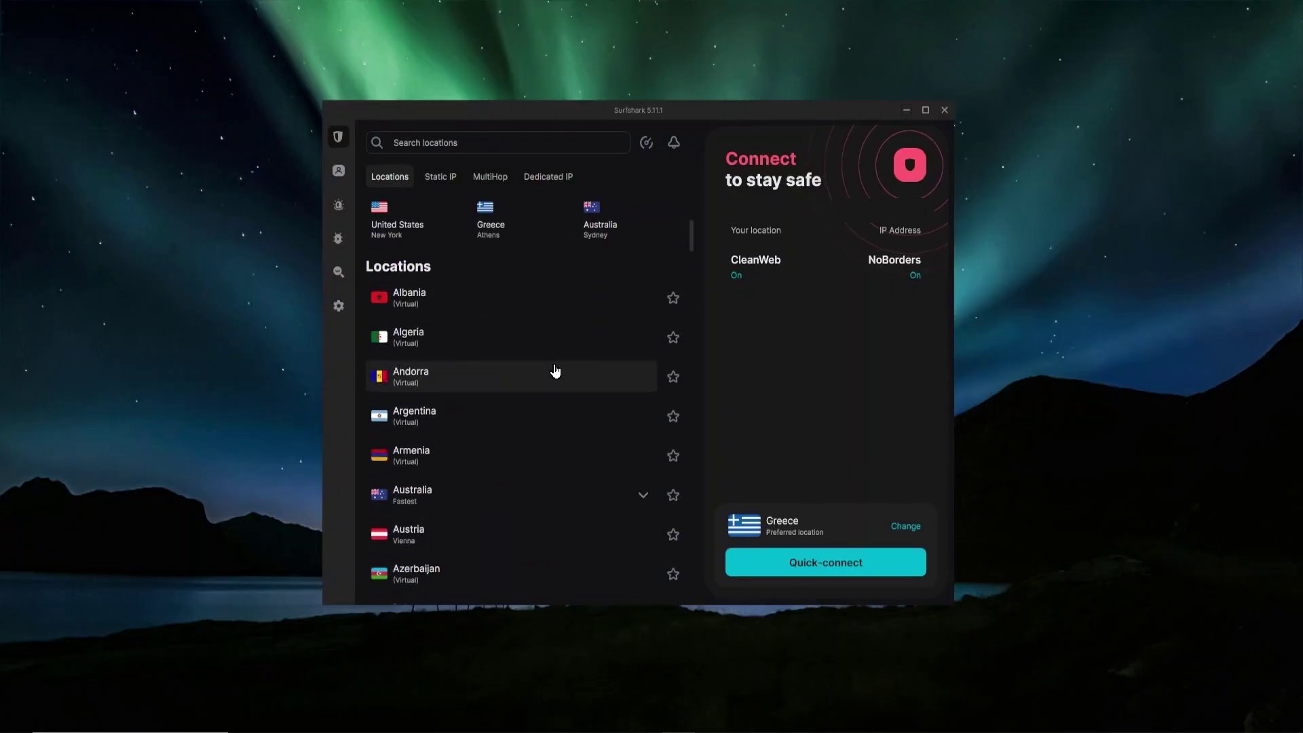
pyautogui.scroll(1, 536, 500)
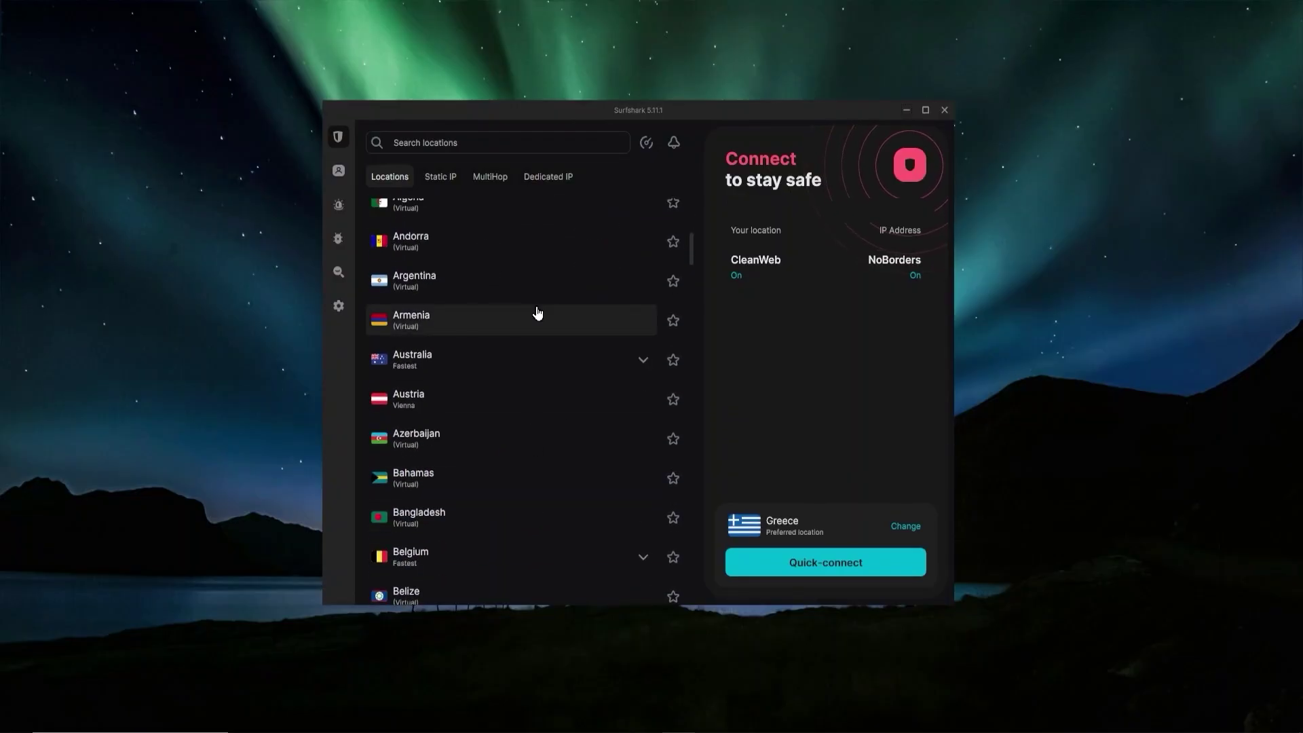
pyautogui.click(446, 140)
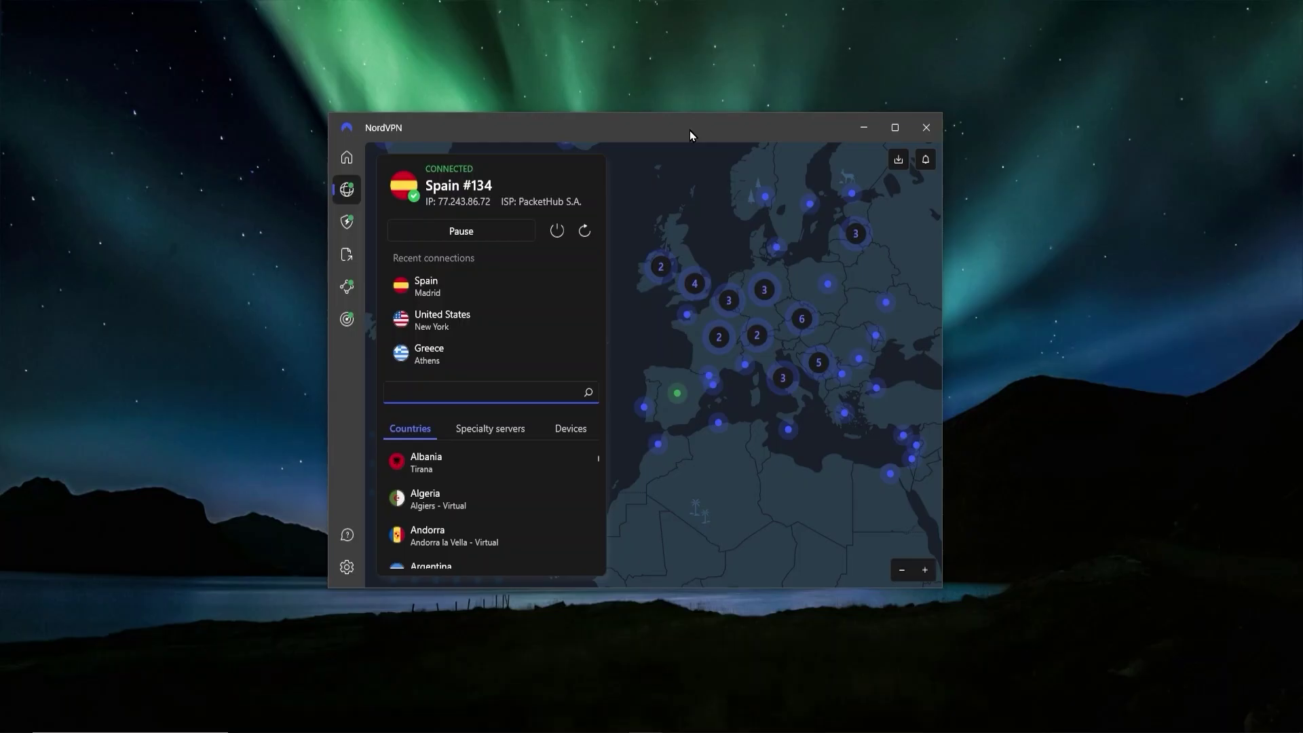
# Step: Minimize NordVPN and open ExpressVPN's Options on the Protocol tab
pyautogui.click(866, 127)
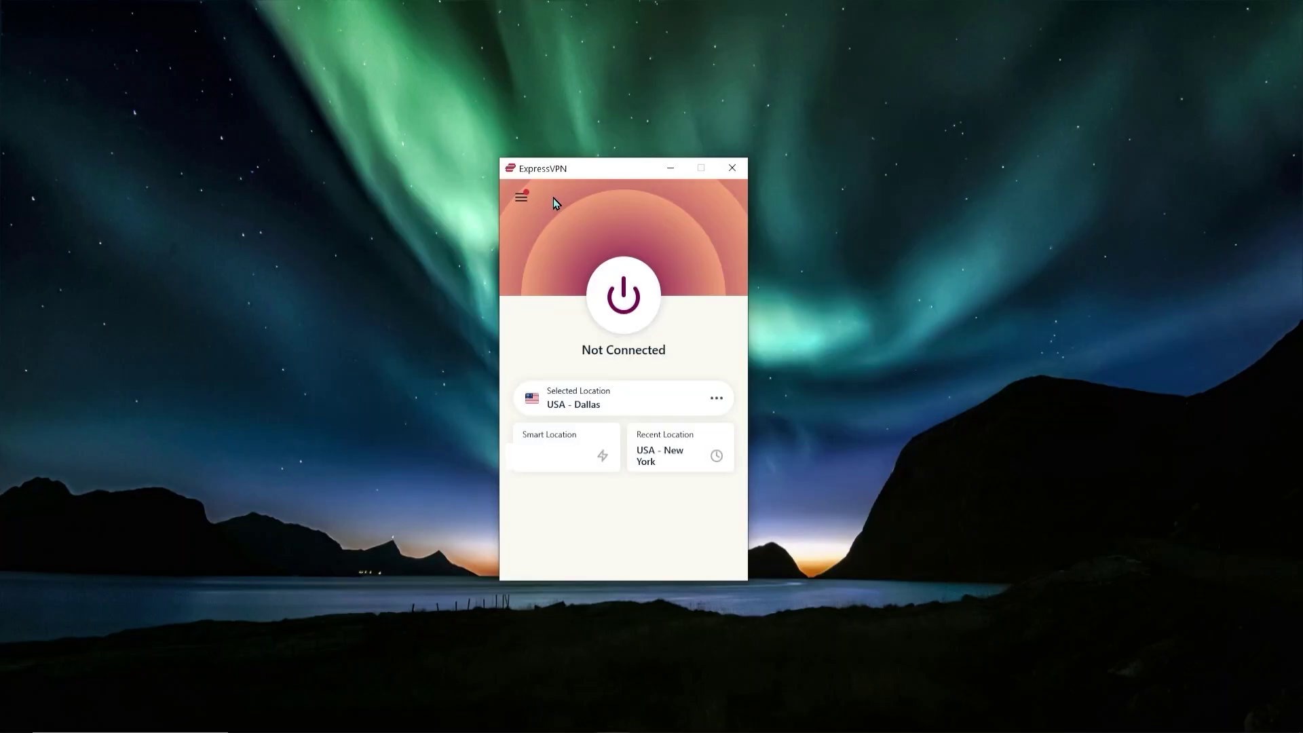
pyautogui.moveTo(564, 171); pyautogui.dragTo(555, 172)
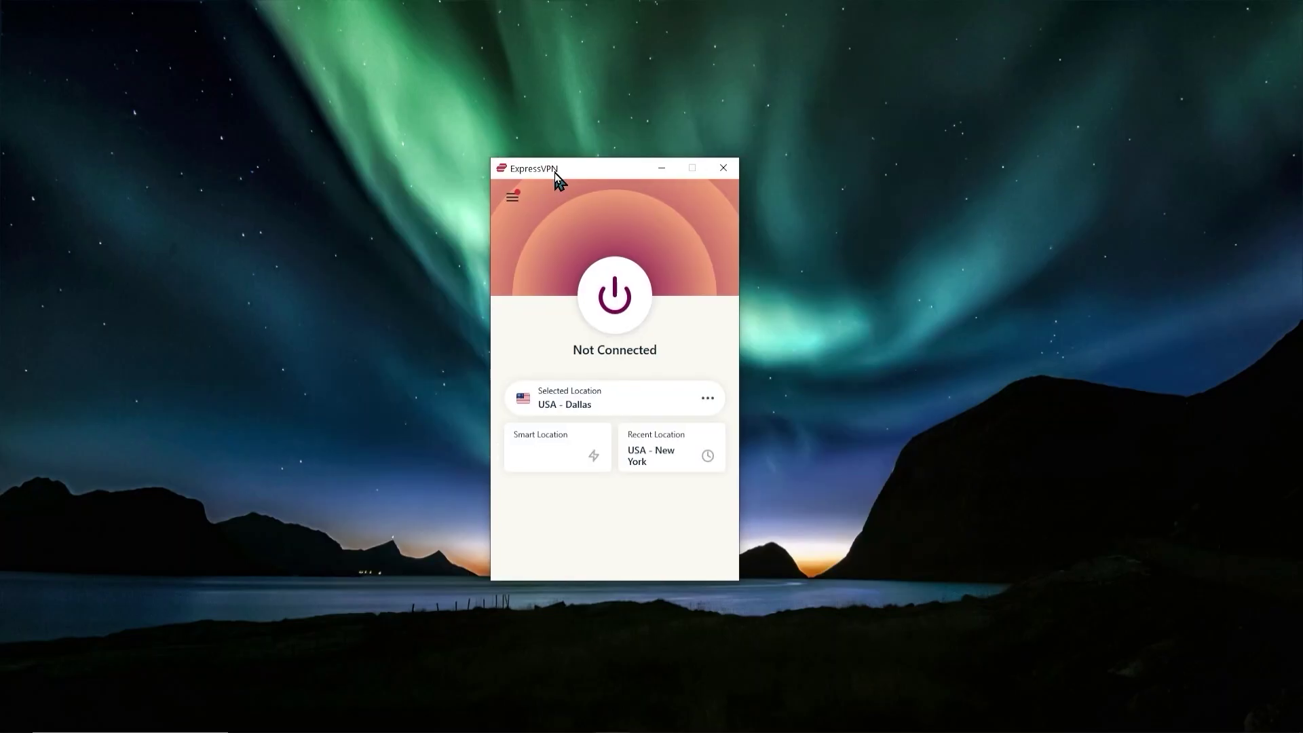
pyautogui.click(512, 198)
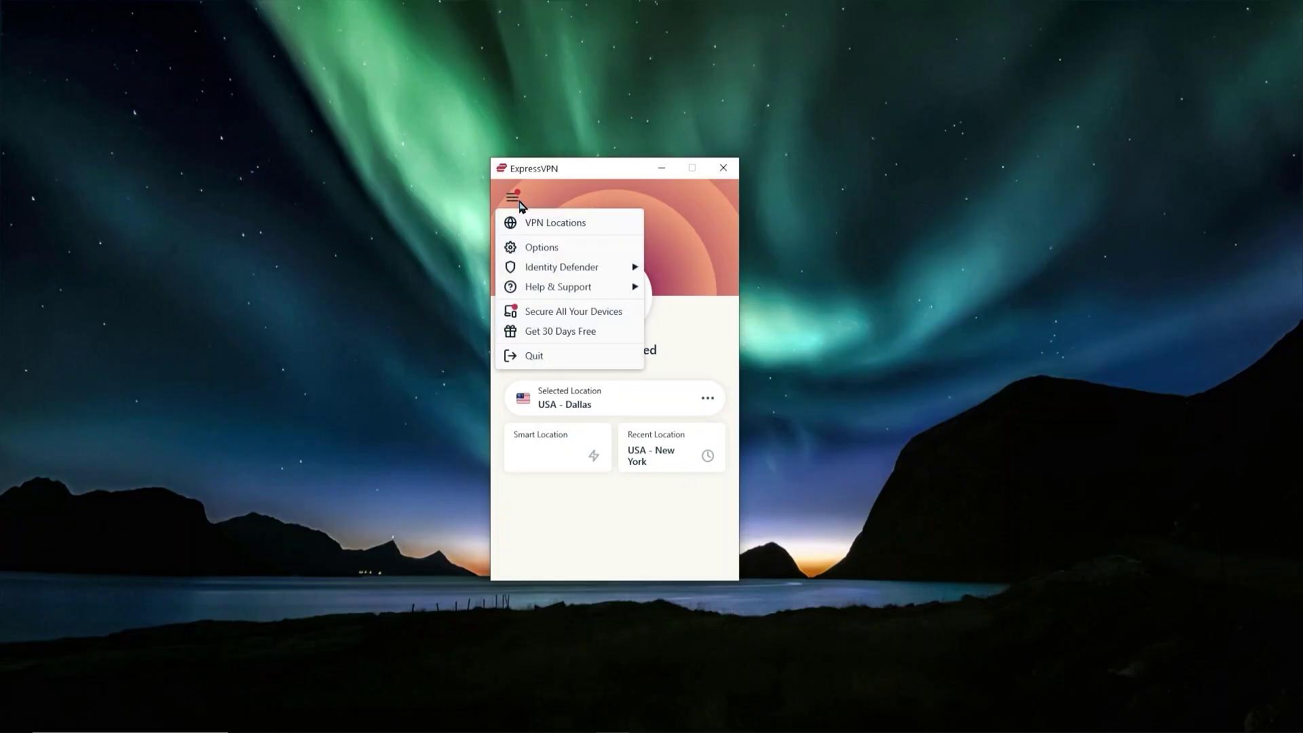
pyautogui.click(526, 248)
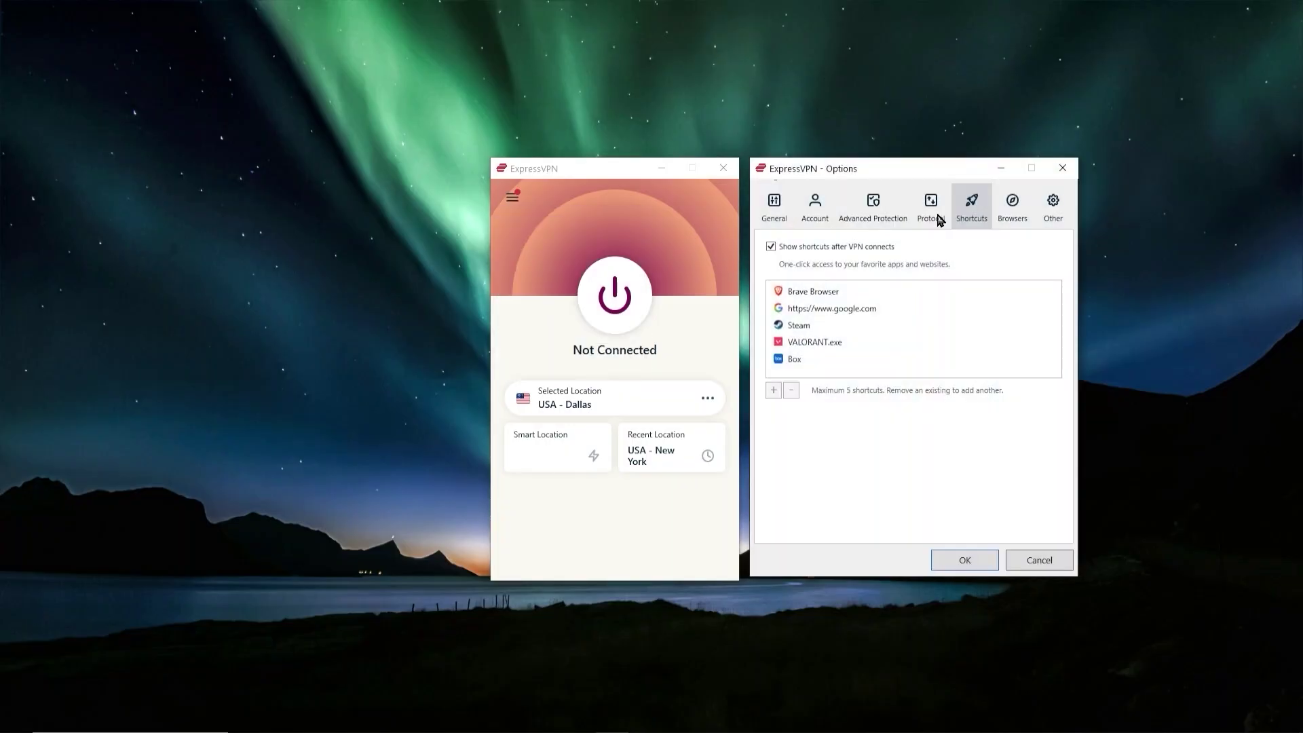
pyautogui.click(938, 214)
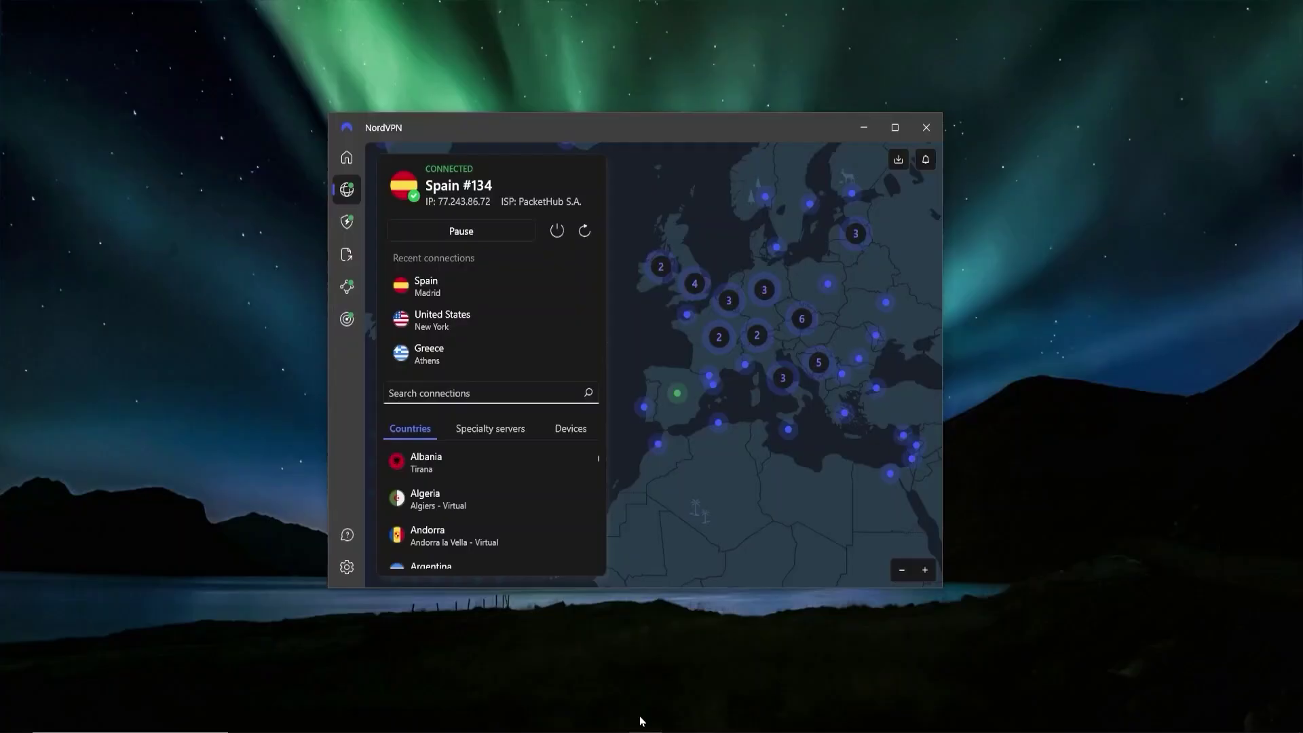
# Step: Open NordVPN's Connection settings and show the Auto, NordLynx and OpenVPN protocol choices
pyautogui.click(348, 575)
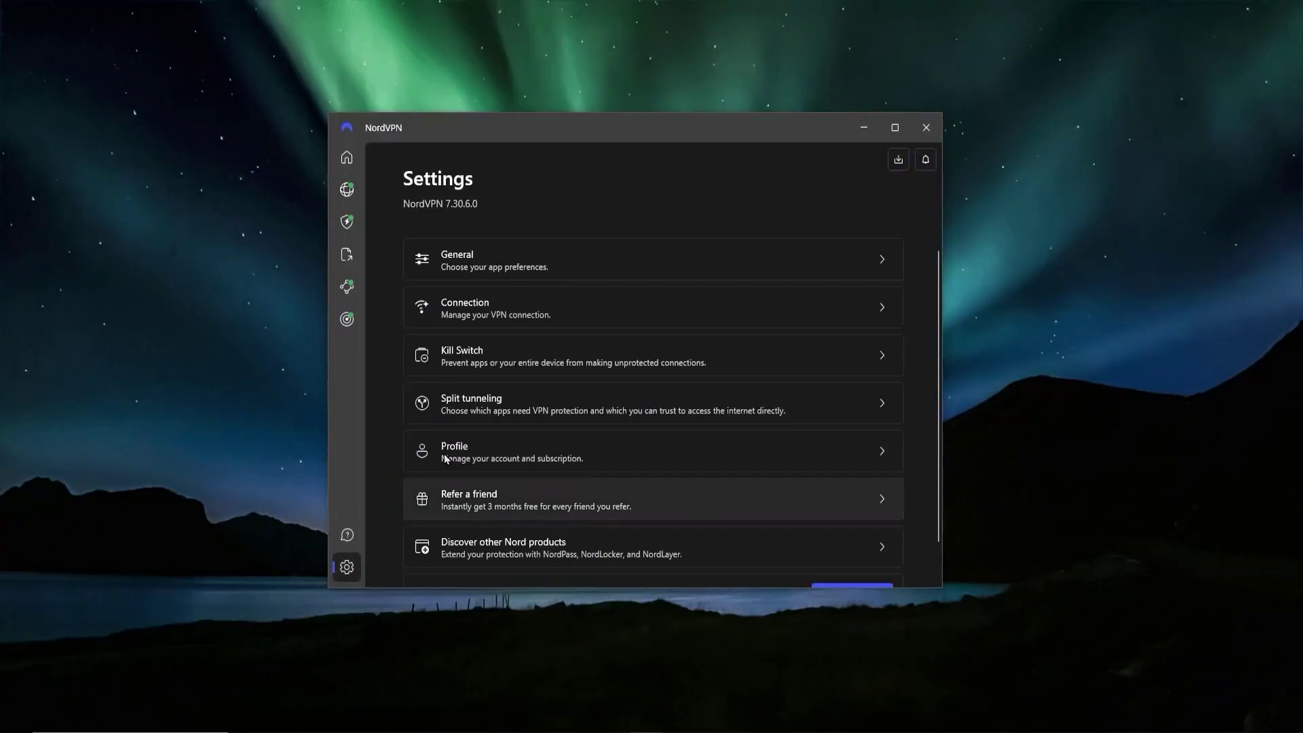
pyautogui.click(472, 305)
pyautogui.click(804, 242)
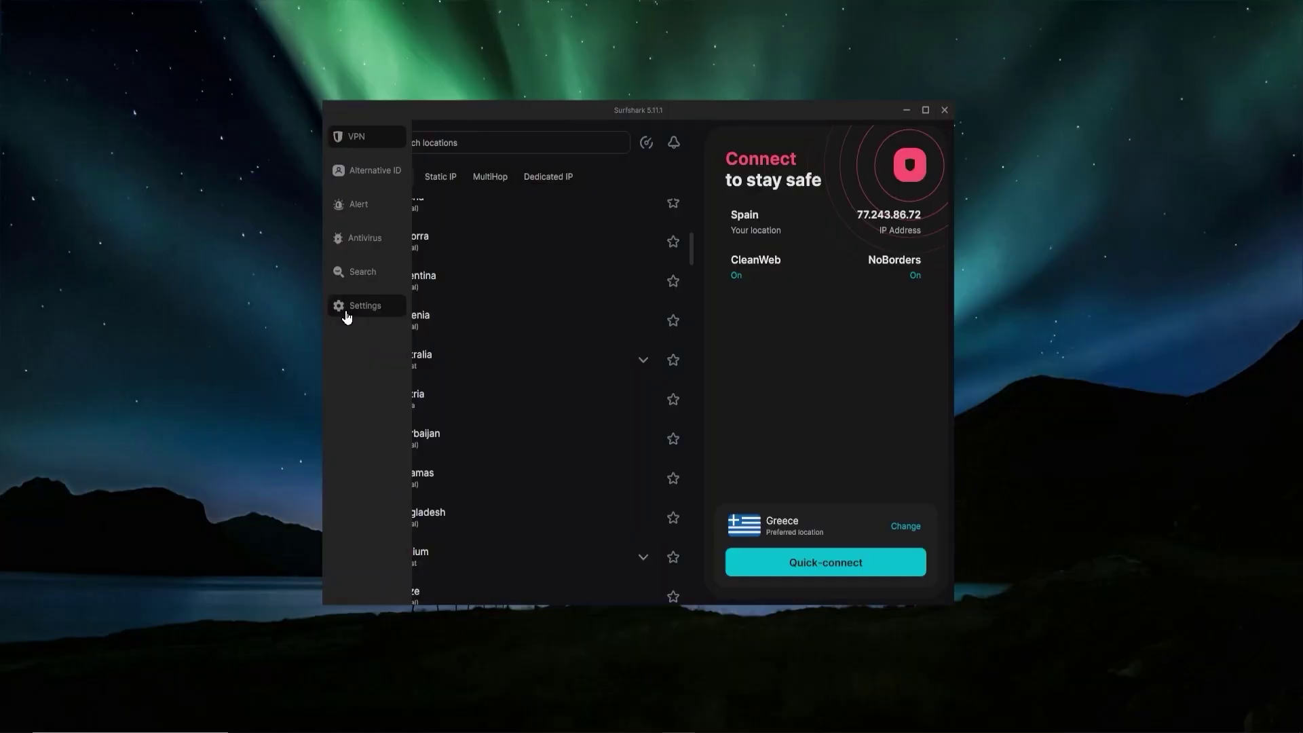
# Step: Review Surfshark's VPN protocols (Automatic, OpenVPN TCP/UDP, WireGuard), leaving OpenVPN (UDP) selected
pyautogui.click(340, 313)
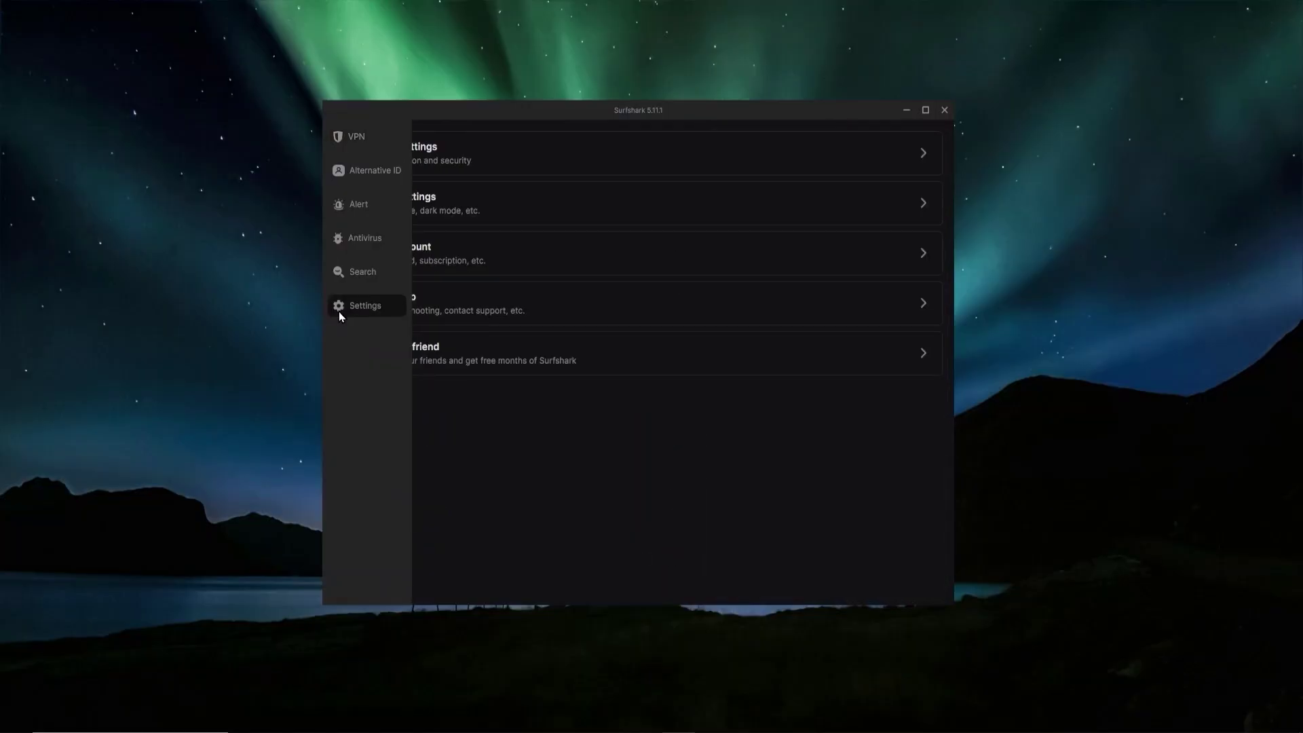
pyautogui.click(470, 145)
pyautogui.scroll(-1, 580, 353)
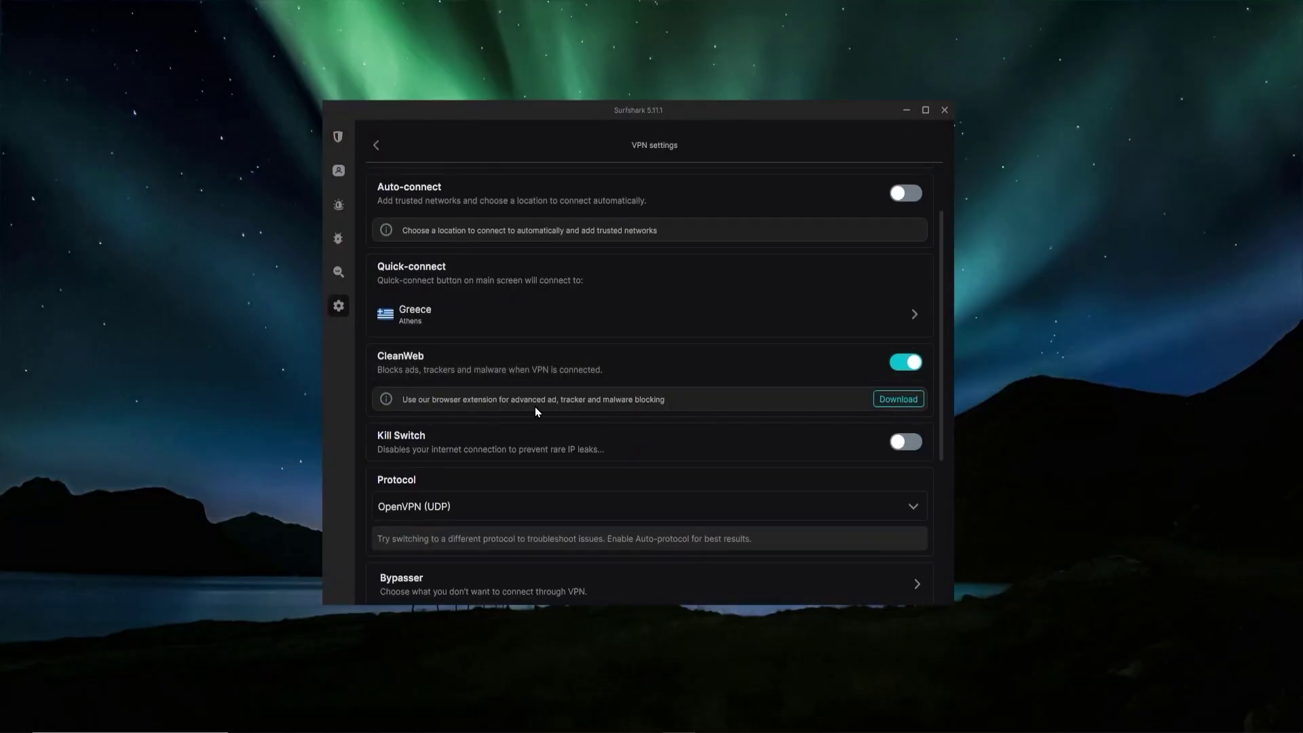
pyautogui.scroll(-1, 527, 491)
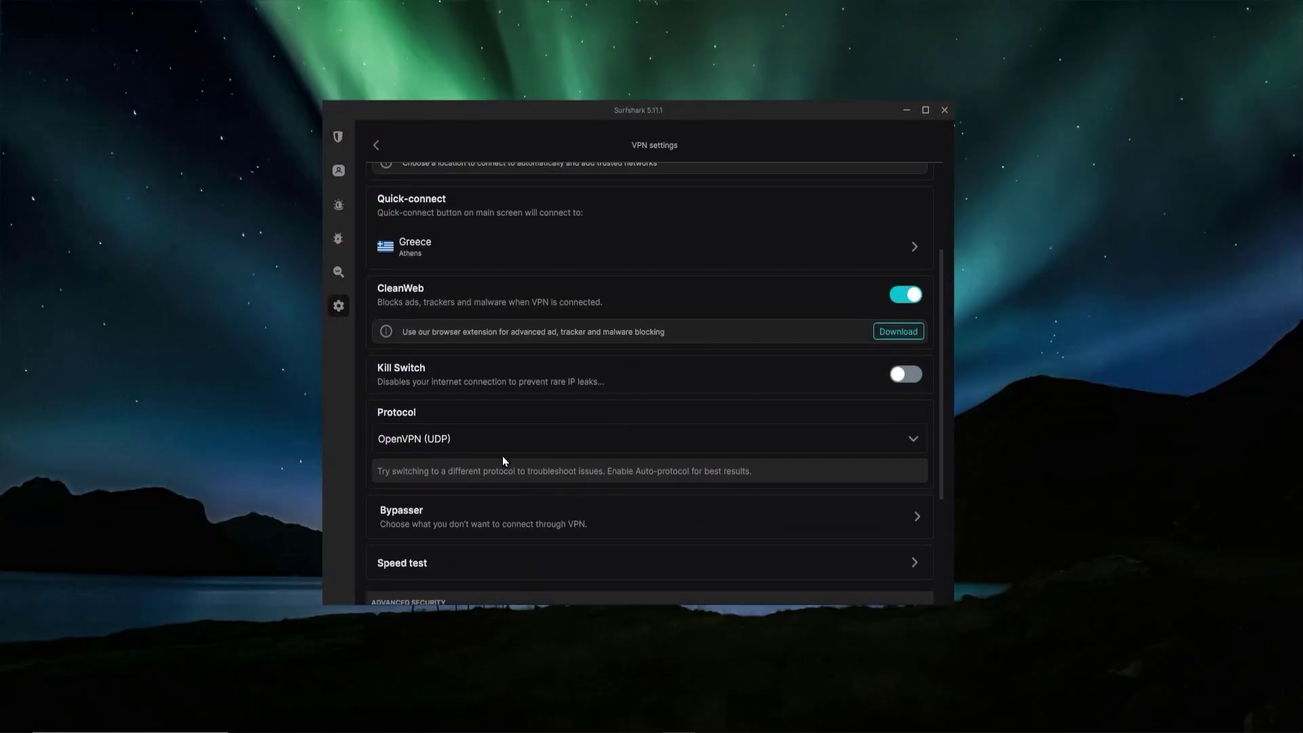
pyautogui.click(442, 440)
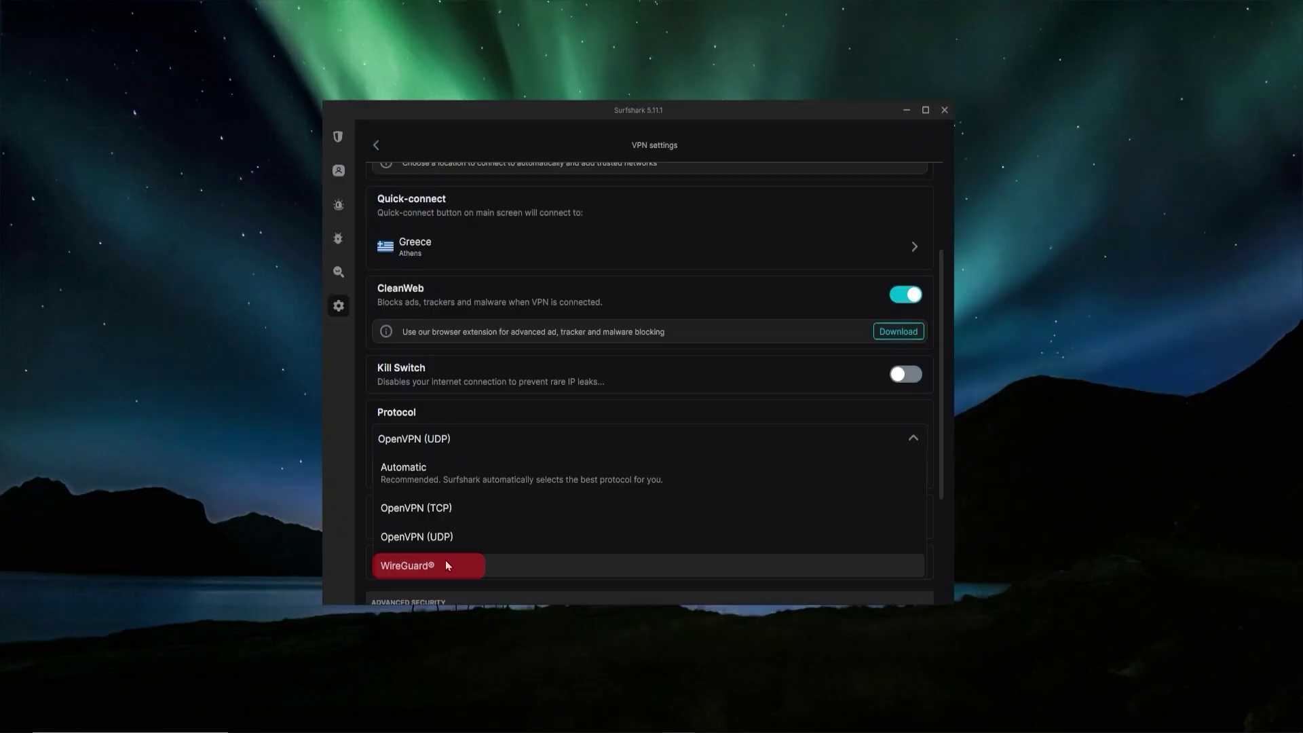
pyautogui.click(483, 478)
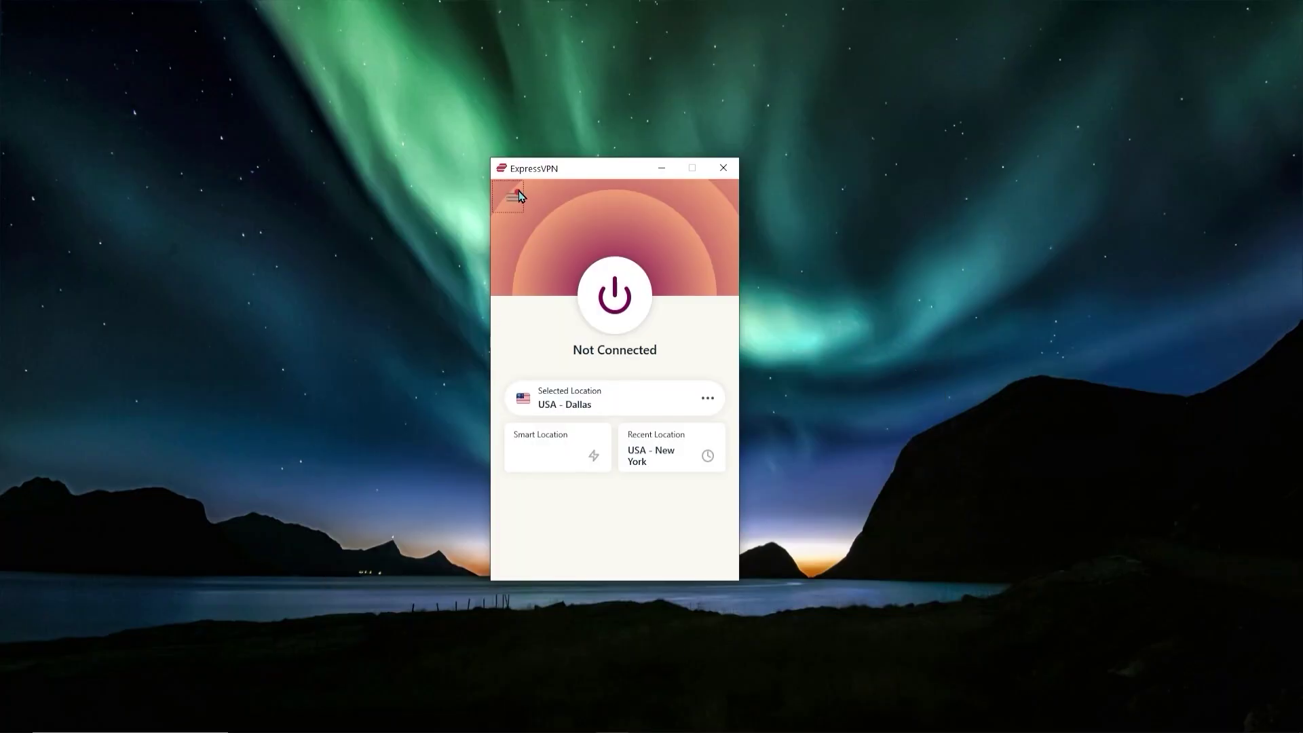
# Step: Open ExpressVPN's Options window on the General tab with Network Lock and Split tunneling
pyautogui.click(518, 191)
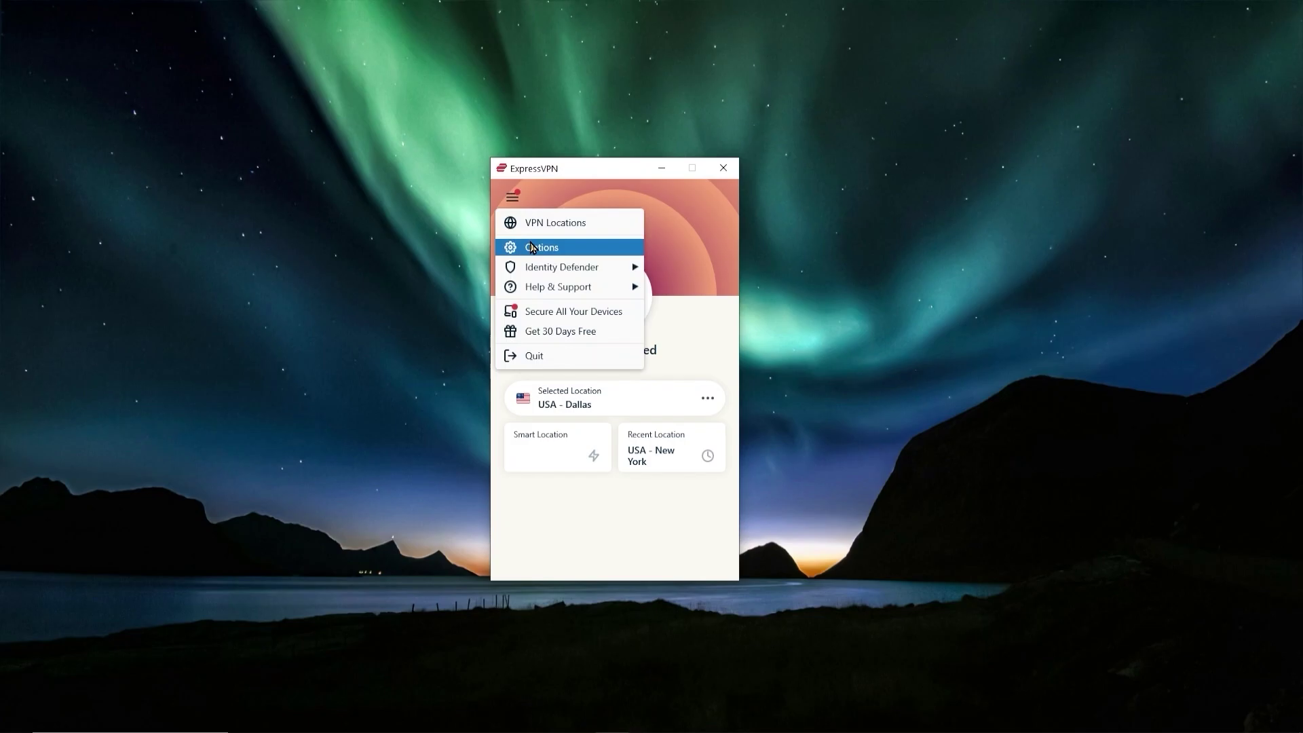
pyautogui.click(532, 248)
pyautogui.click(512, 197)
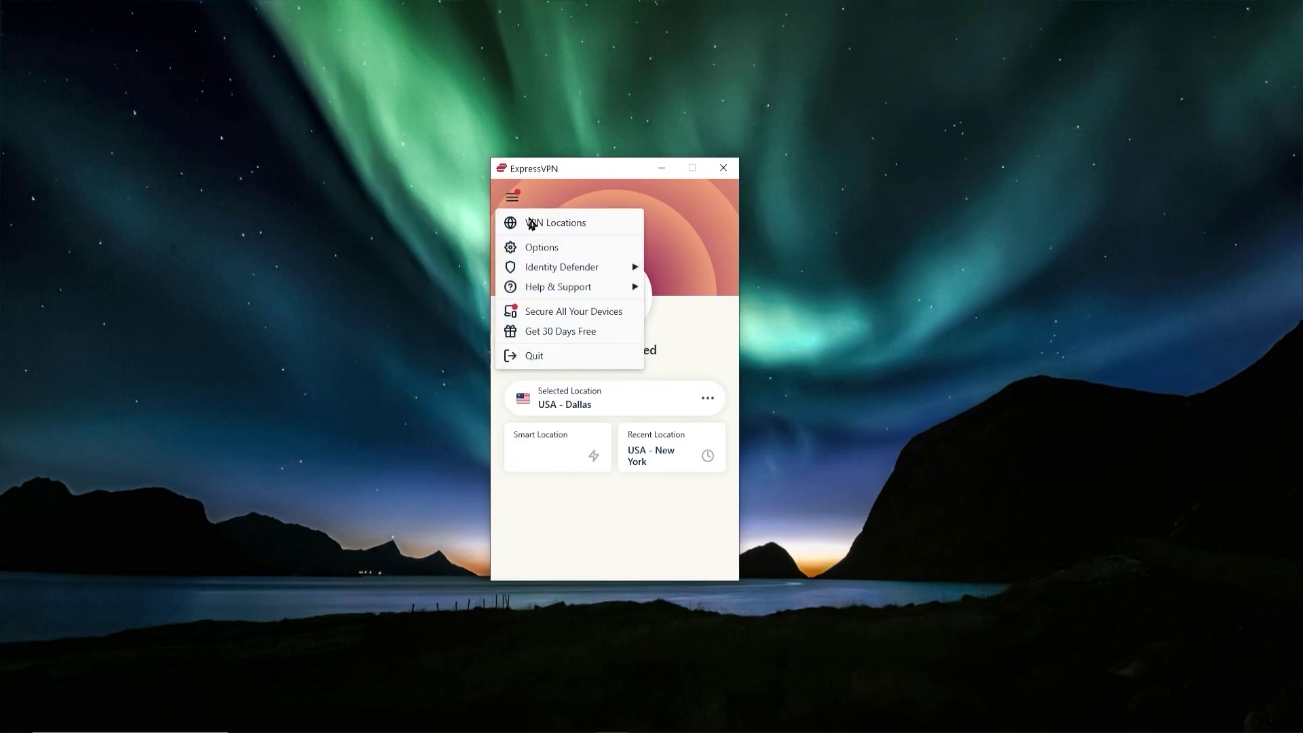
pyautogui.click(532, 247)
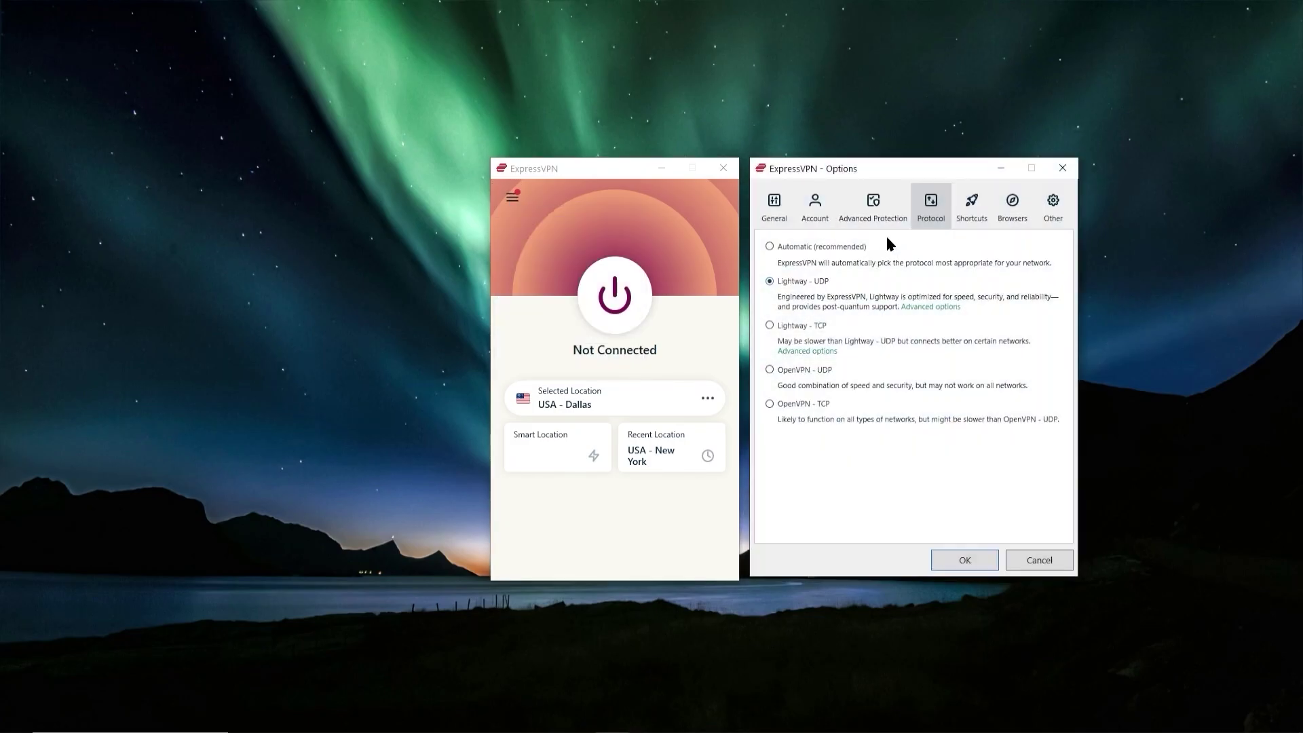
pyautogui.click(772, 207)
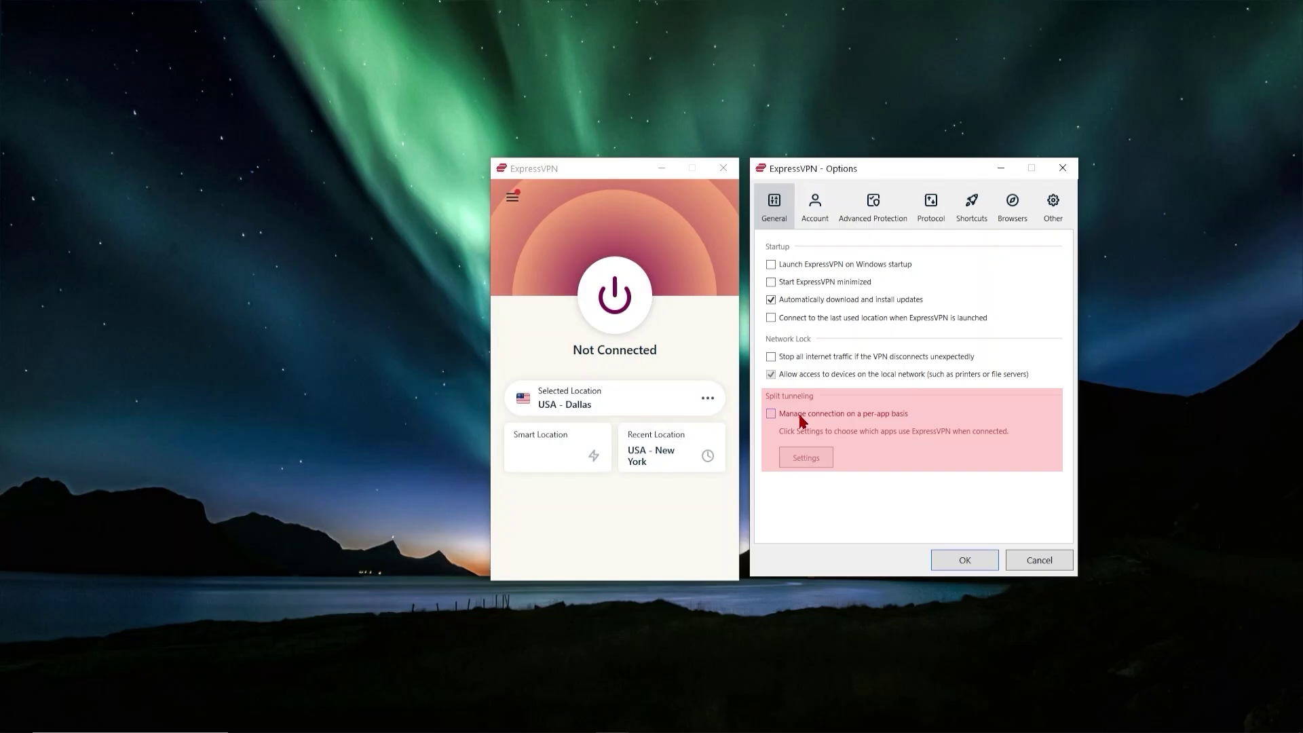
# Step: Check 'Manage connection on a per-app basis' and choose 'Only allow selected apps' for split tunneling
pyautogui.click(771, 414)
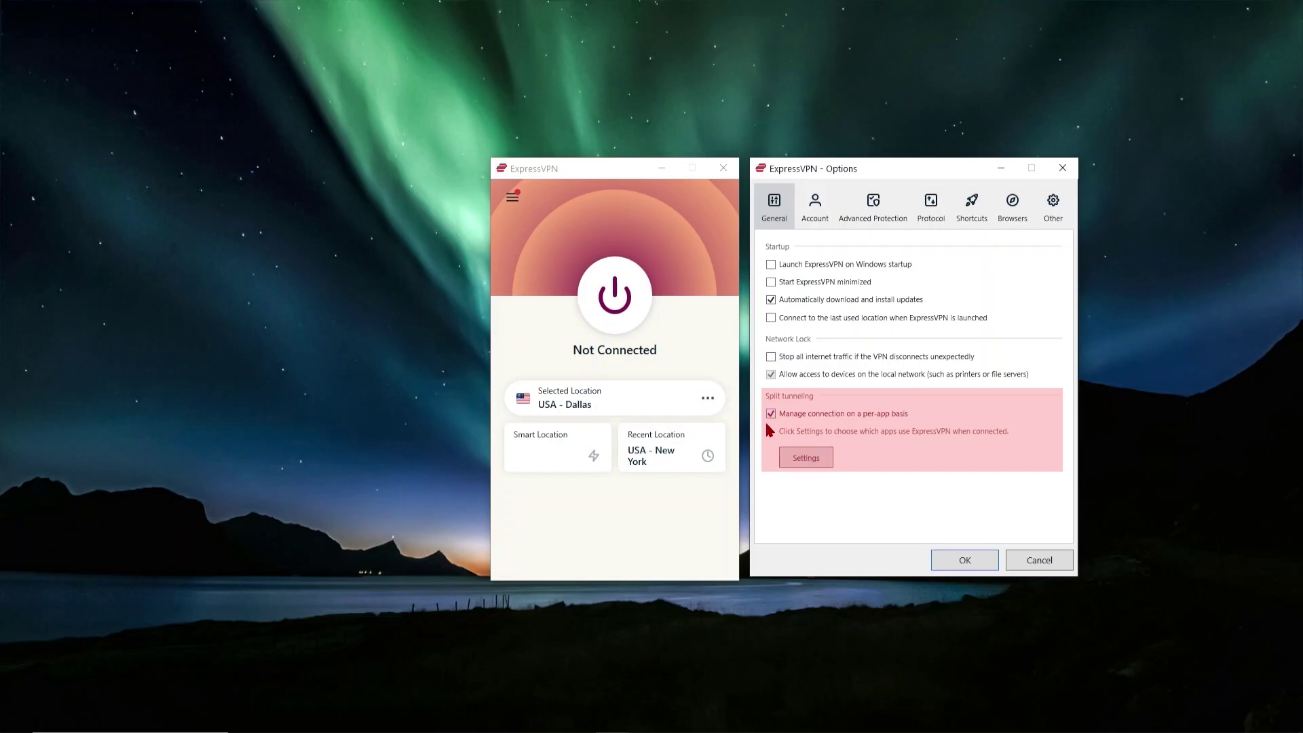
pyautogui.click(805, 458)
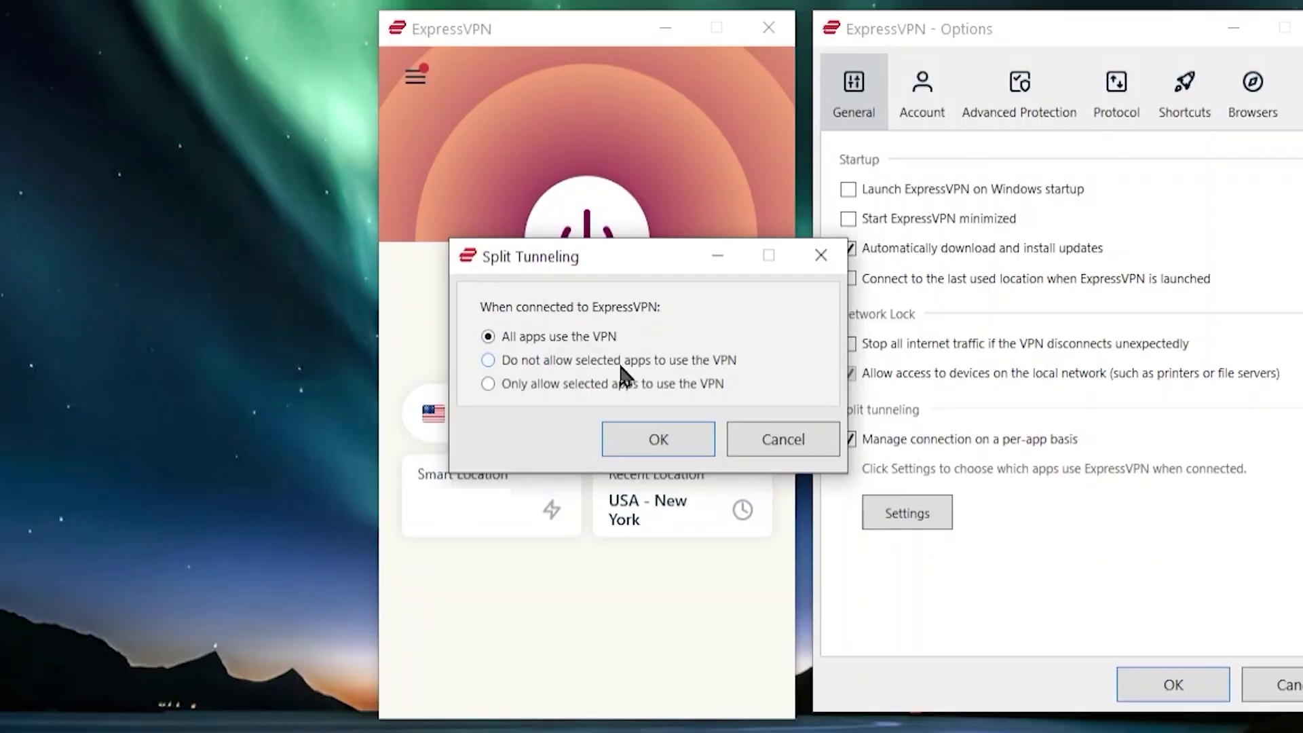
pyautogui.click(488, 360)
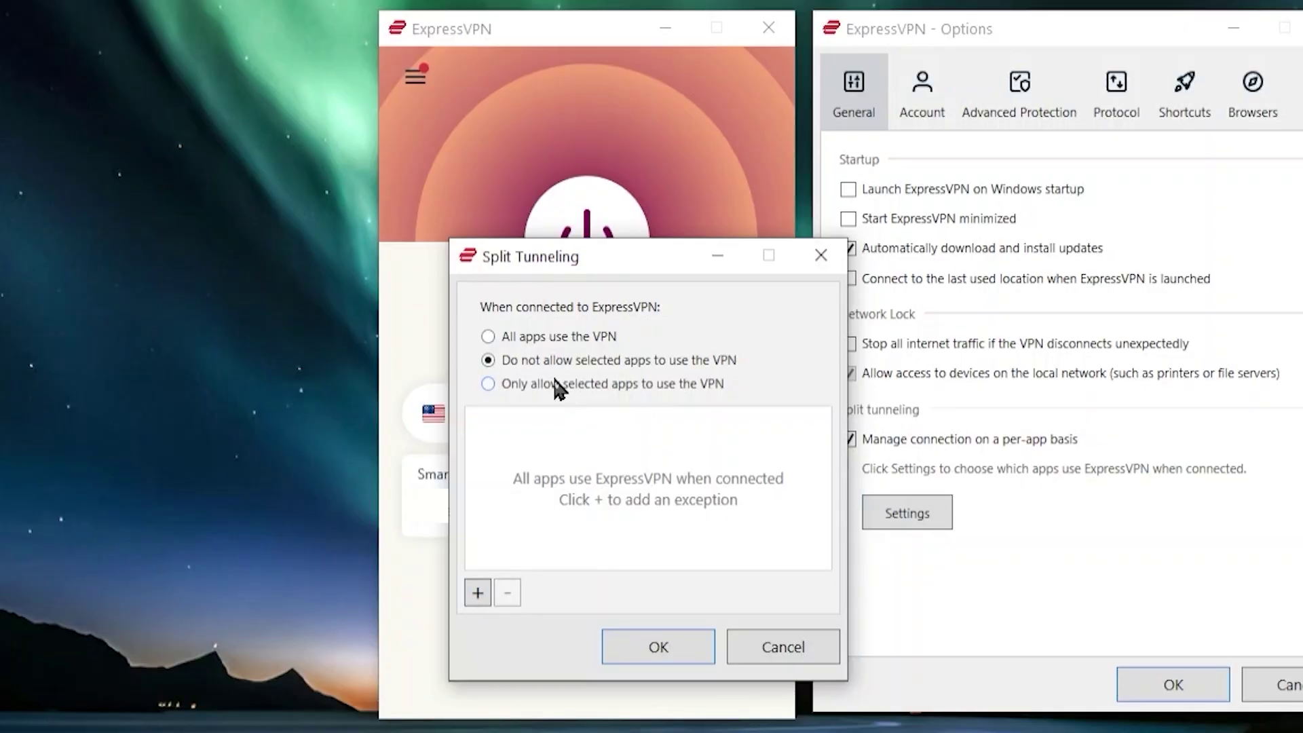
pyautogui.click(567, 382)
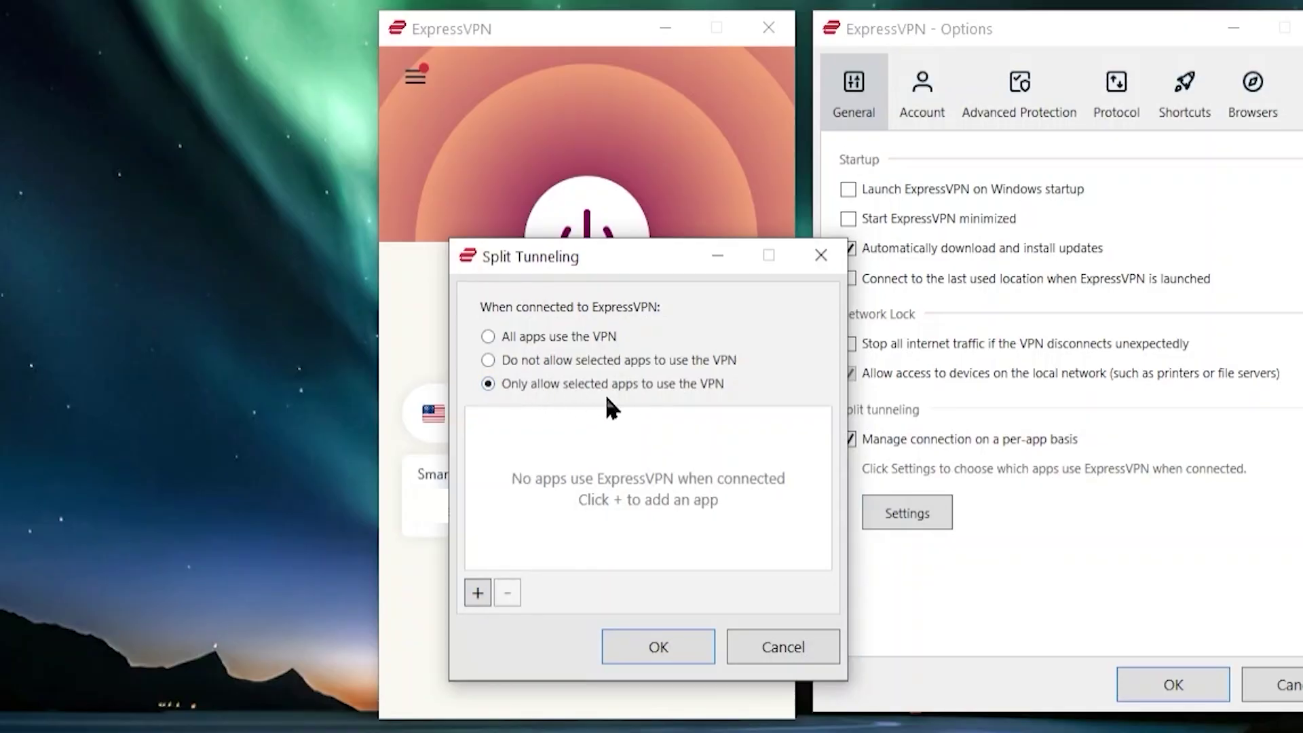
pyautogui.press('Return')
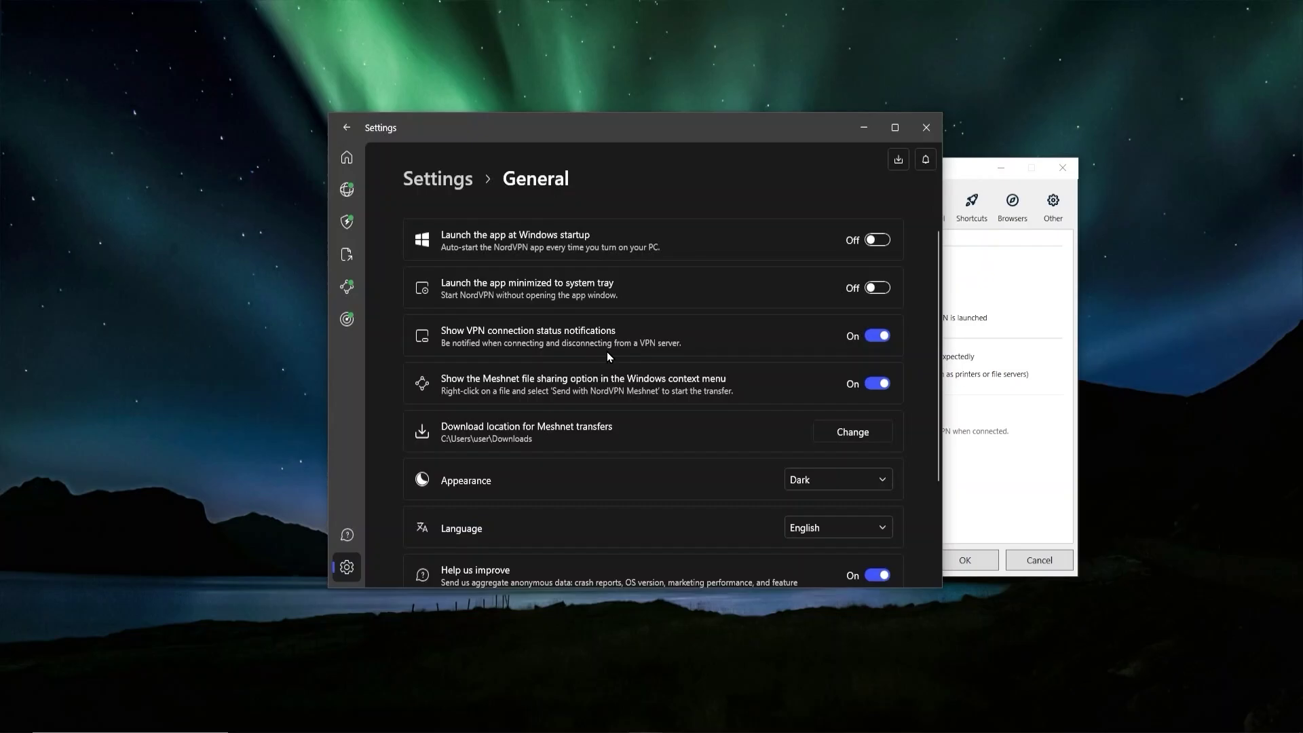
# Step: Open NordVPN's Kill Switch settings from the main Settings list
pyautogui.click(359, 567)
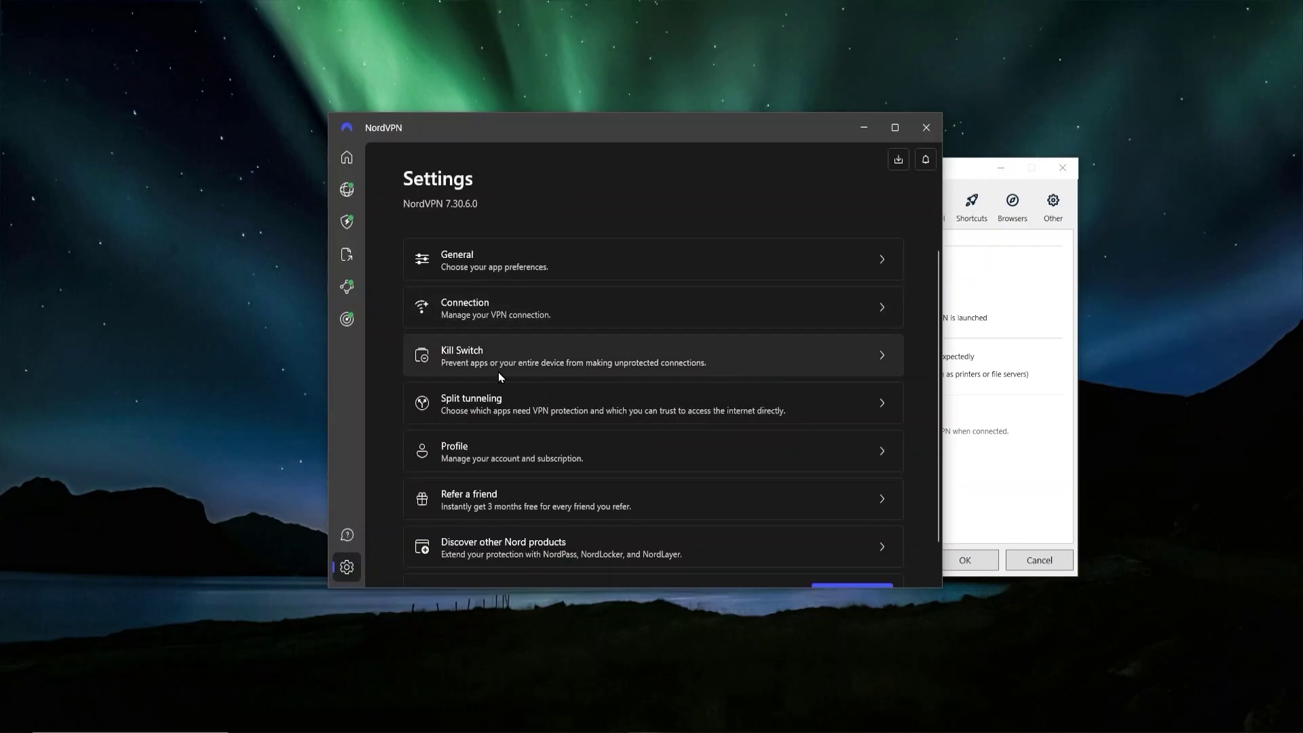
pyautogui.click(500, 354)
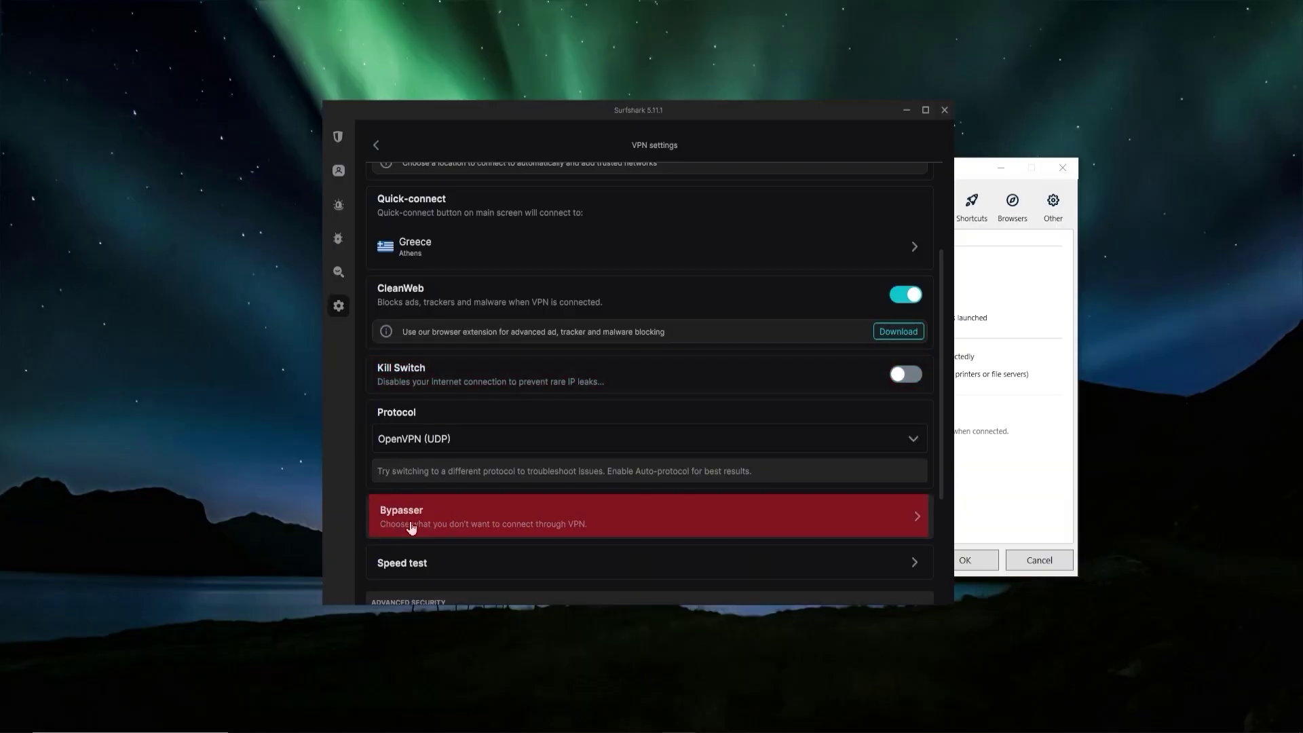
# Step: Return Surfshark to its locations screen, minimize it, and show NordVPN's server map
pyautogui.click(338, 137)
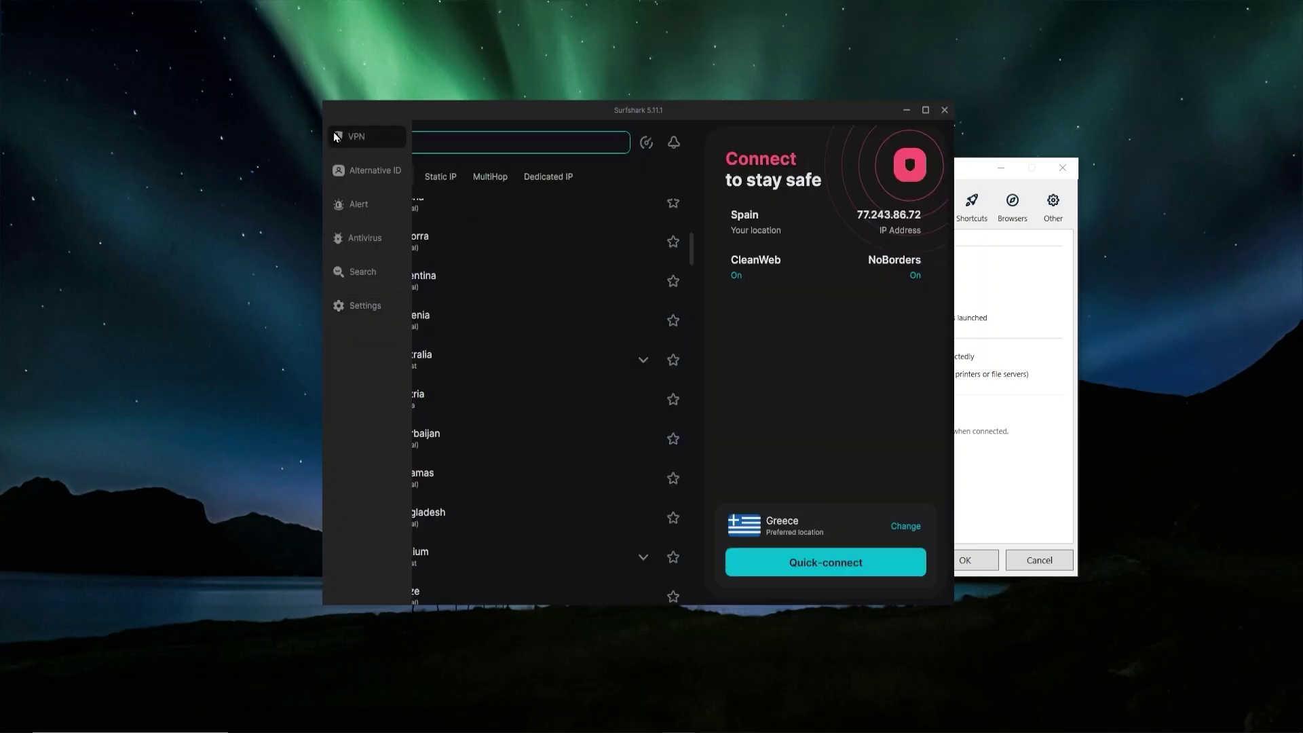
pyautogui.click(905, 110)
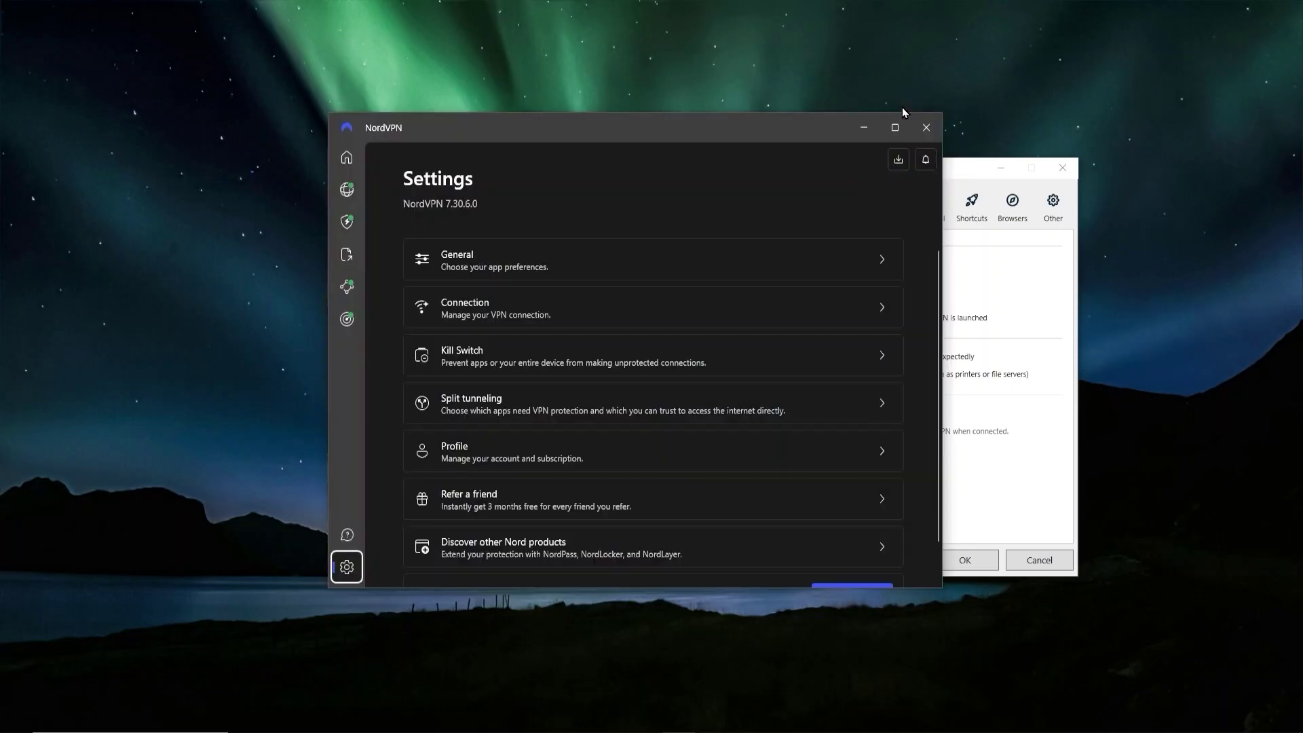
pyautogui.click(348, 191)
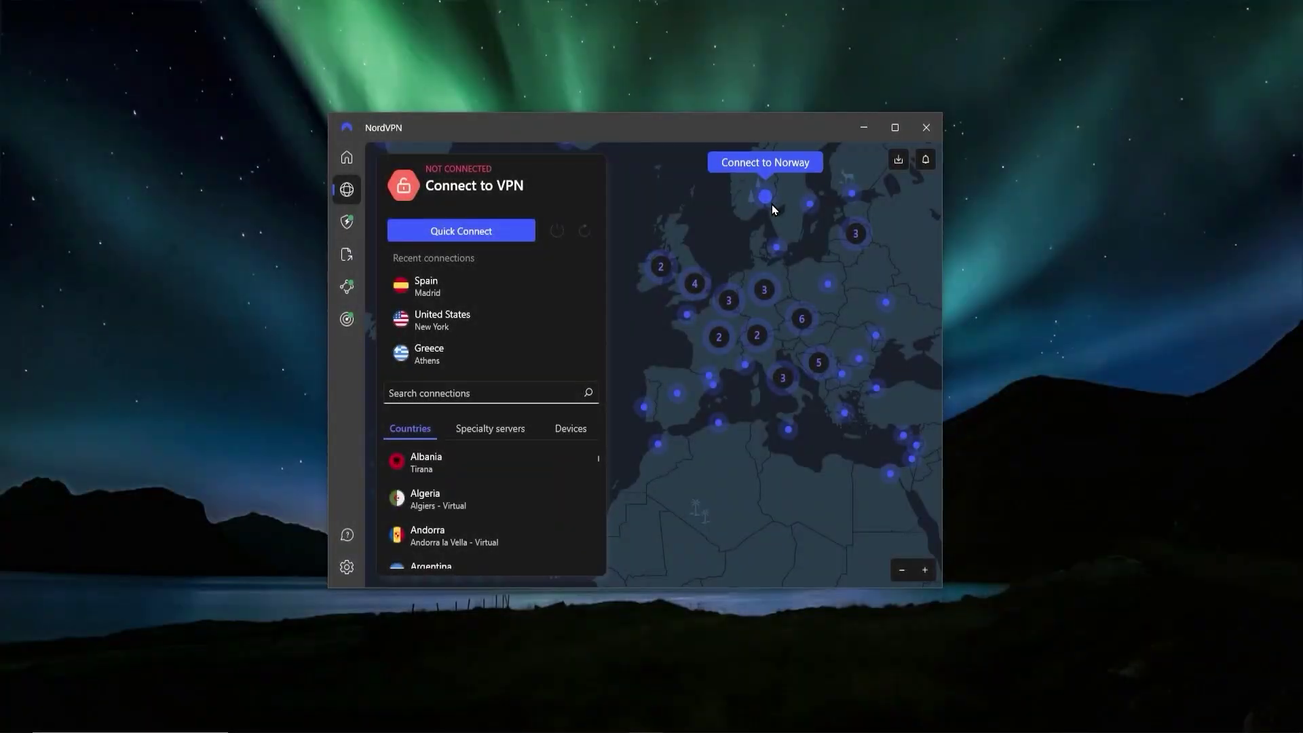
pyautogui.click(865, 126)
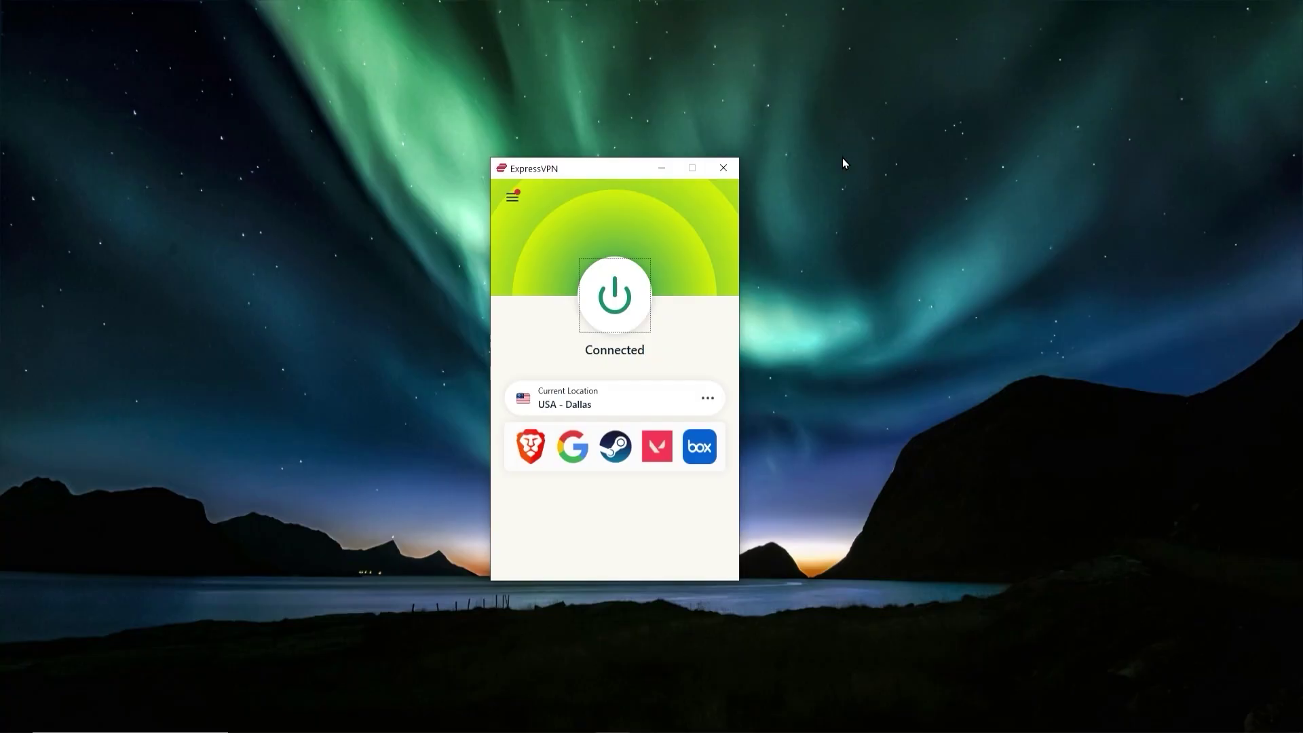
pyautogui.click(813, 237)
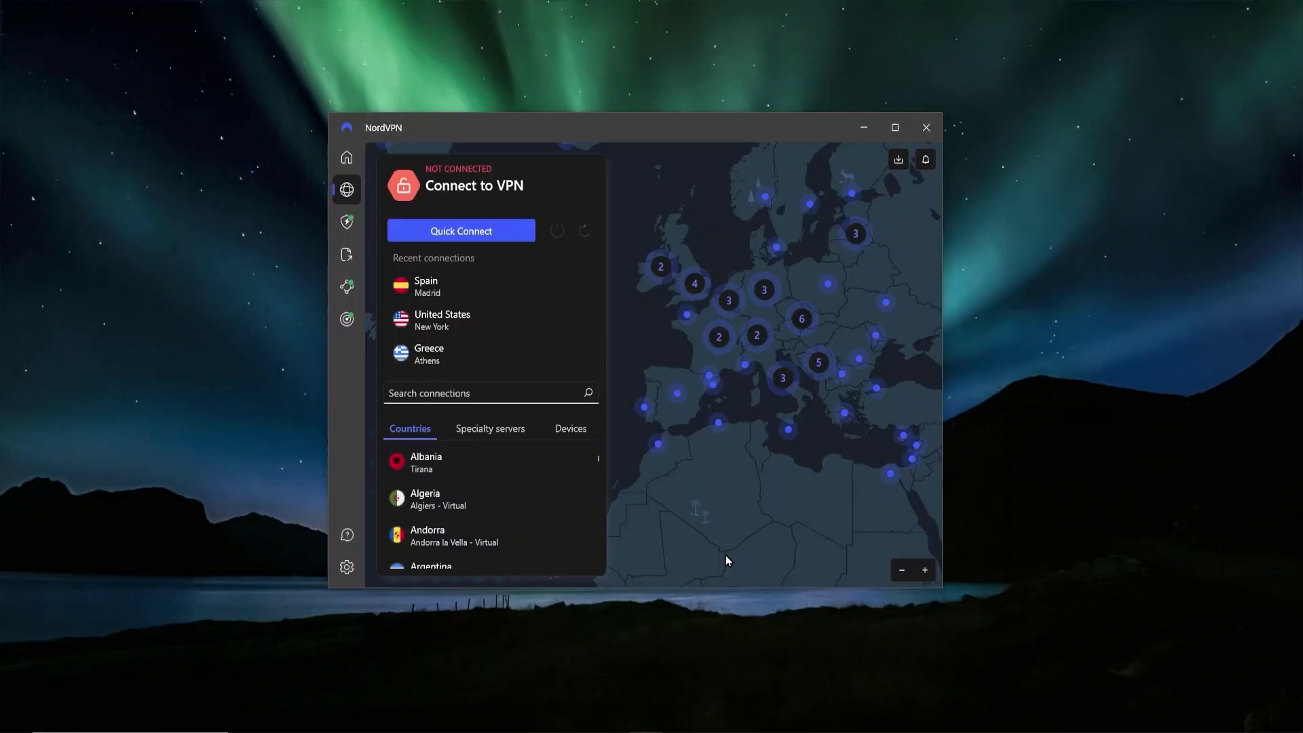
# Step: List NordVPN's specialty servers, then view the Threat Protection features
pyautogui.click(501, 429)
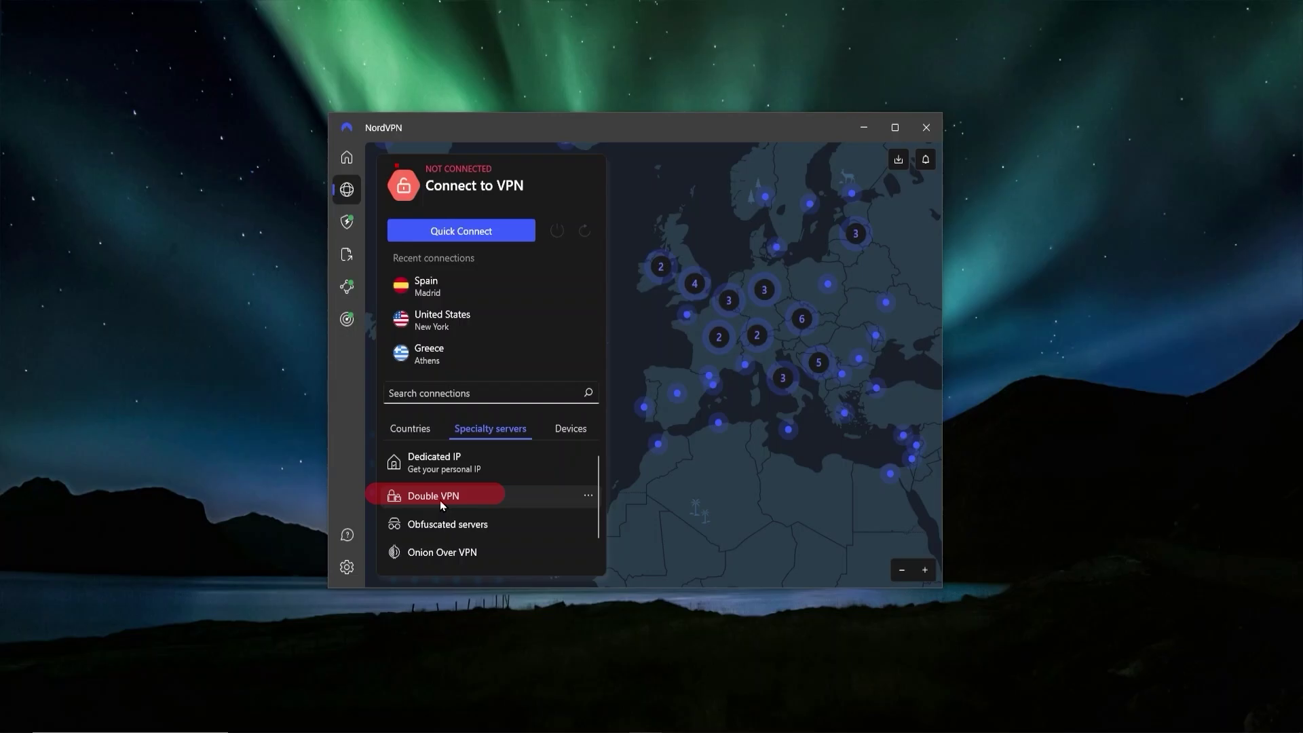
pyautogui.click(347, 222)
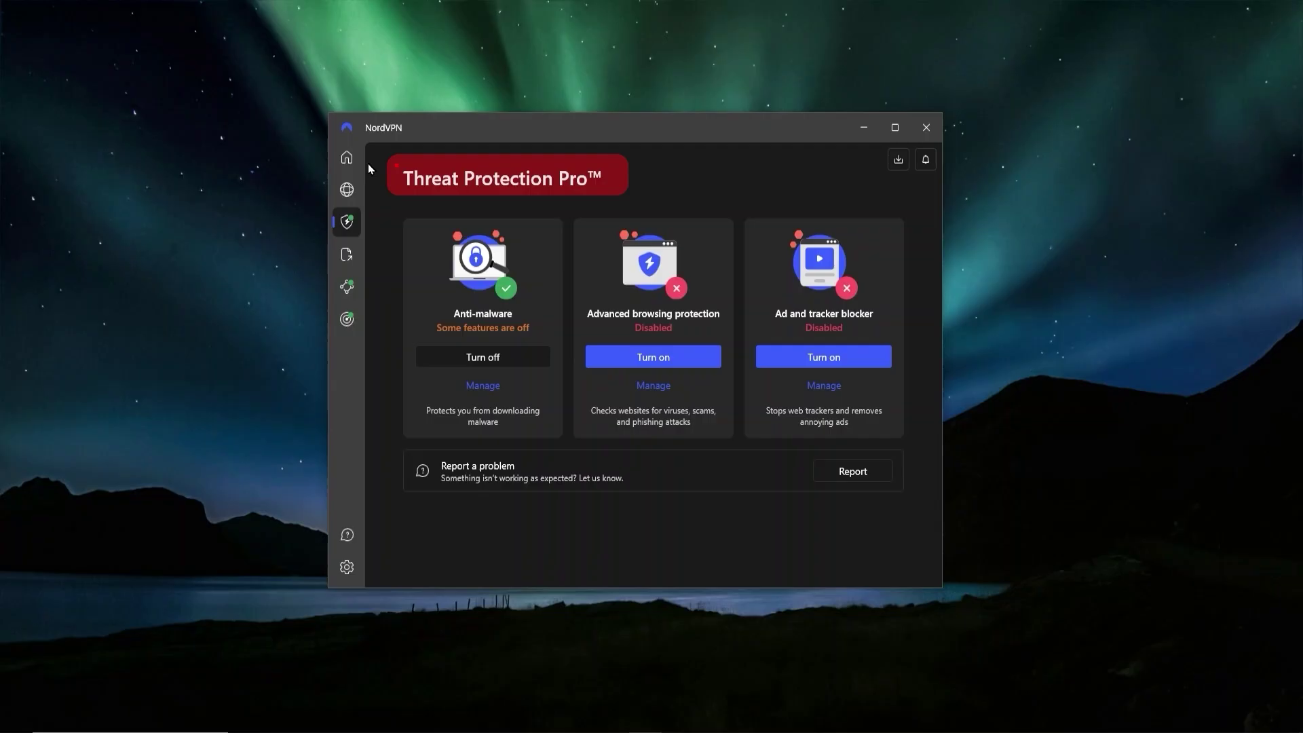
pyautogui.click(356, 199)
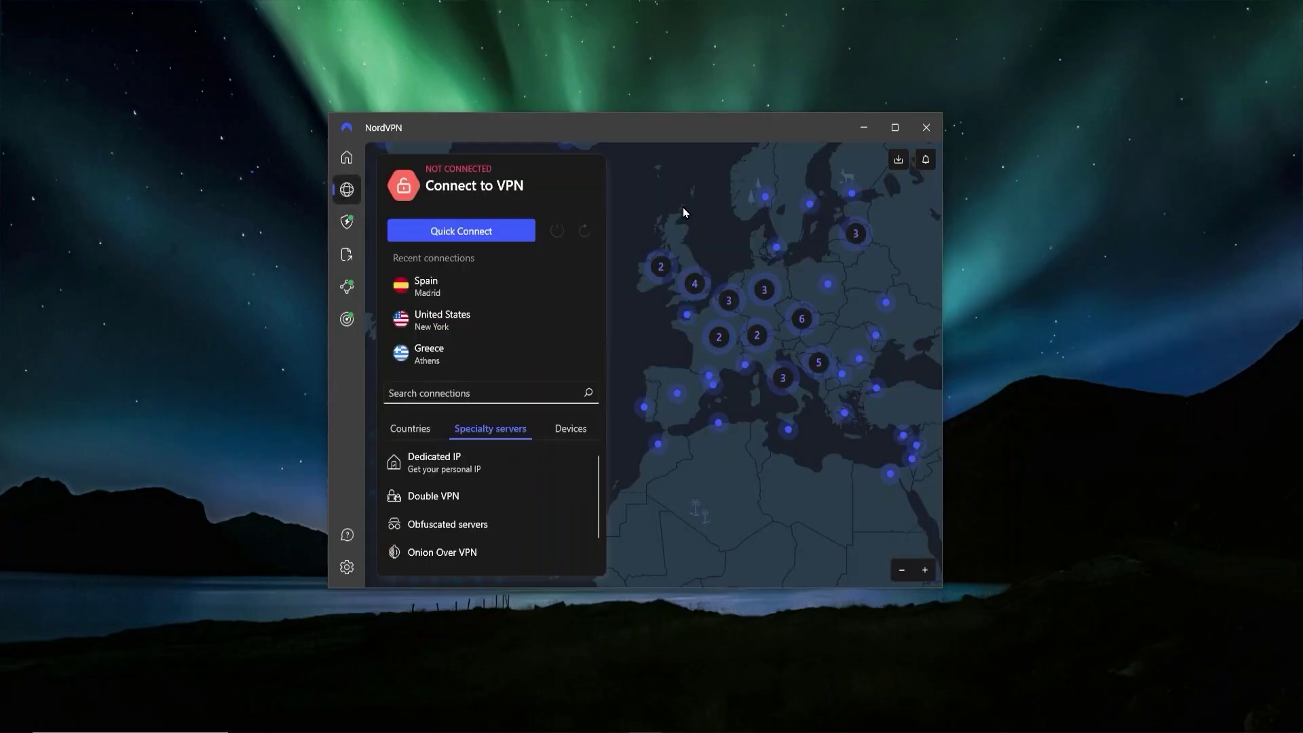